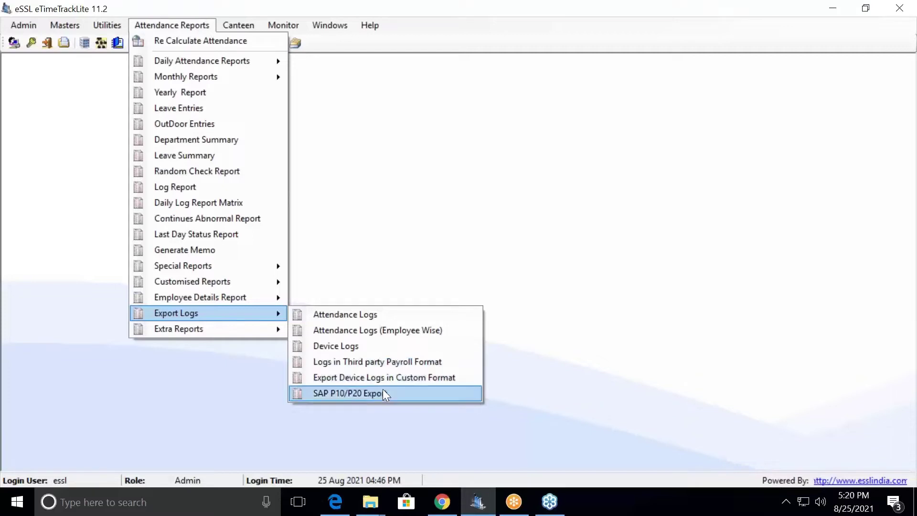
Open the Attendance Logs export and set its From Date to 24 Aug 2021
left_click(364, 315)
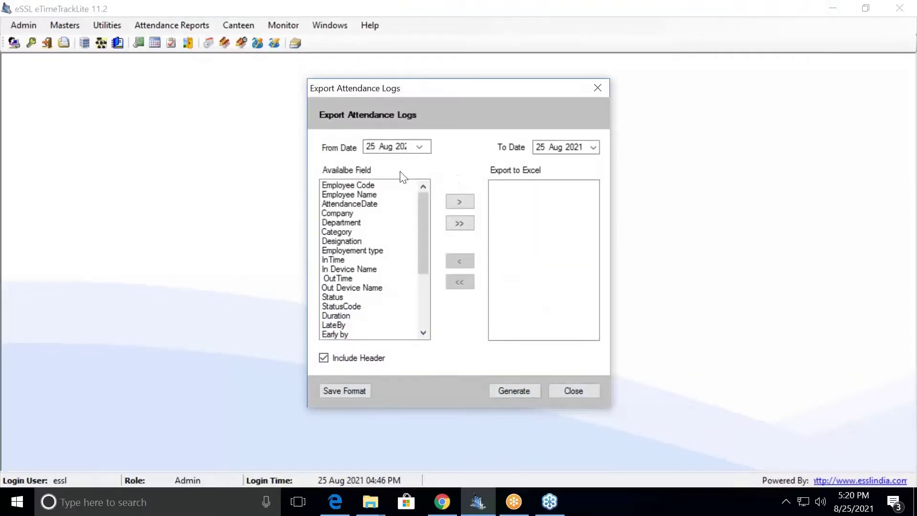
left_click(372, 150)
type("1")
type("4")
type("2")
Add Employee Code, Employee Name, AttendanceDate, Department and Company, in that order, to the fields exported to Excel
left_click(372, 186)
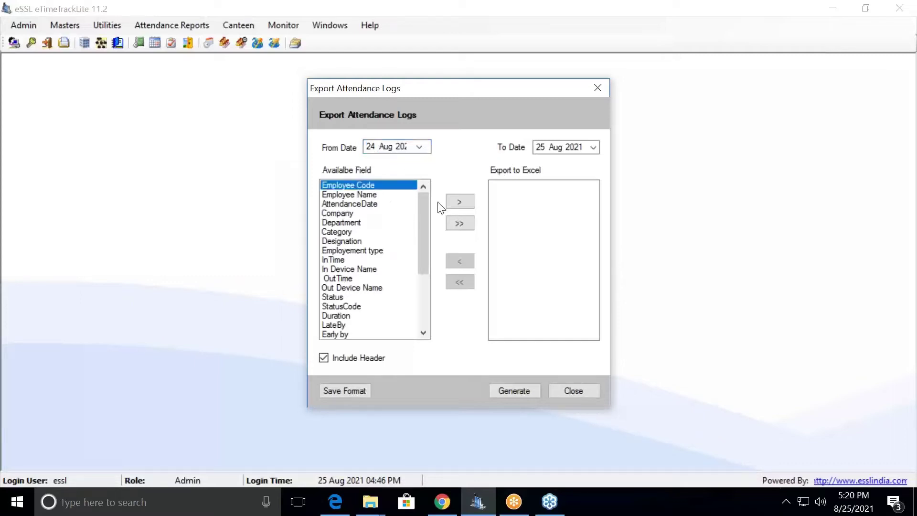
left_click(469, 203)
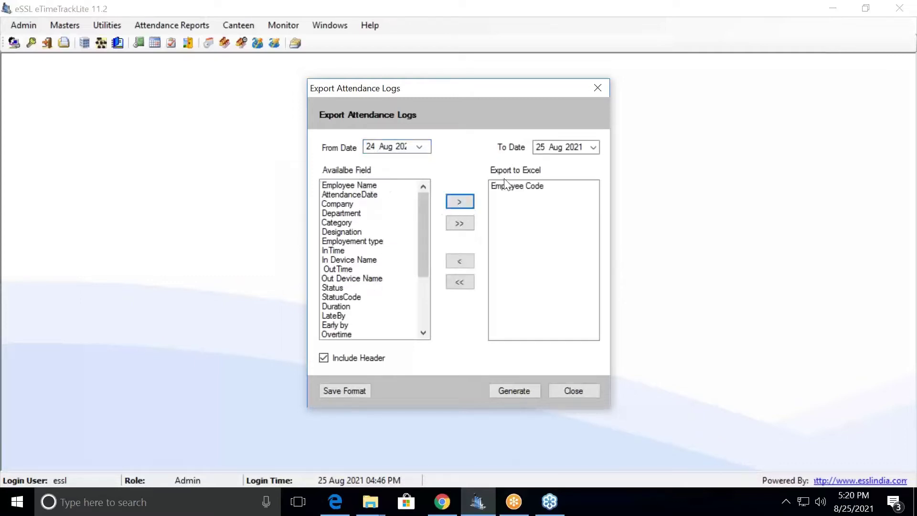
left_click(355, 186)
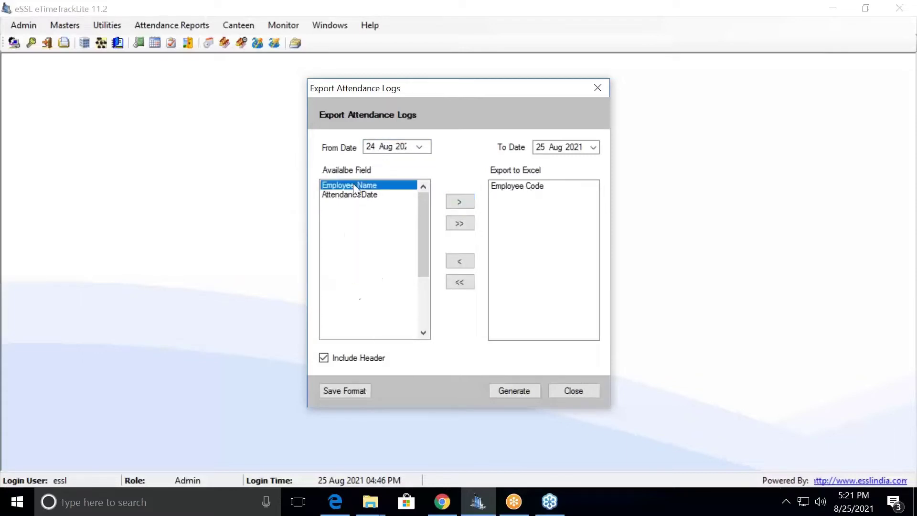
left_click(449, 202)
left_click(353, 186)
left_click(460, 201)
left_click(336, 194)
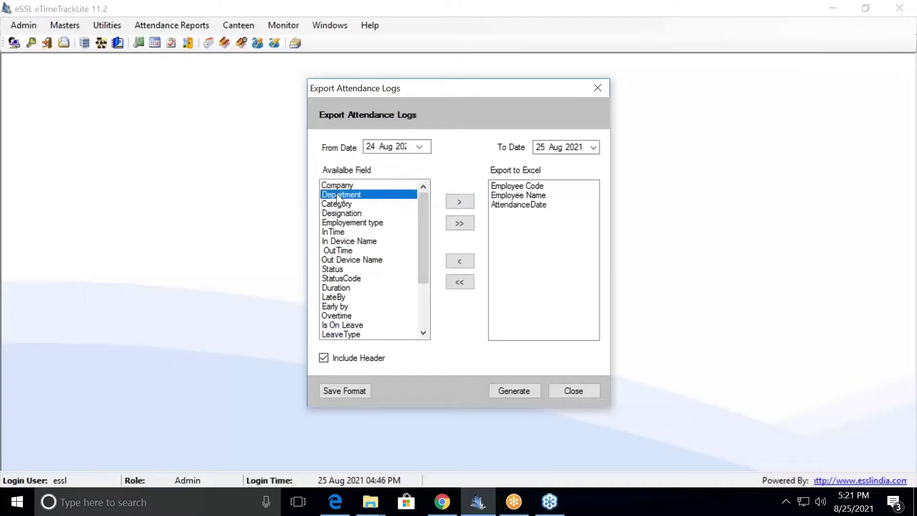
left_click(451, 202)
left_click(329, 185)
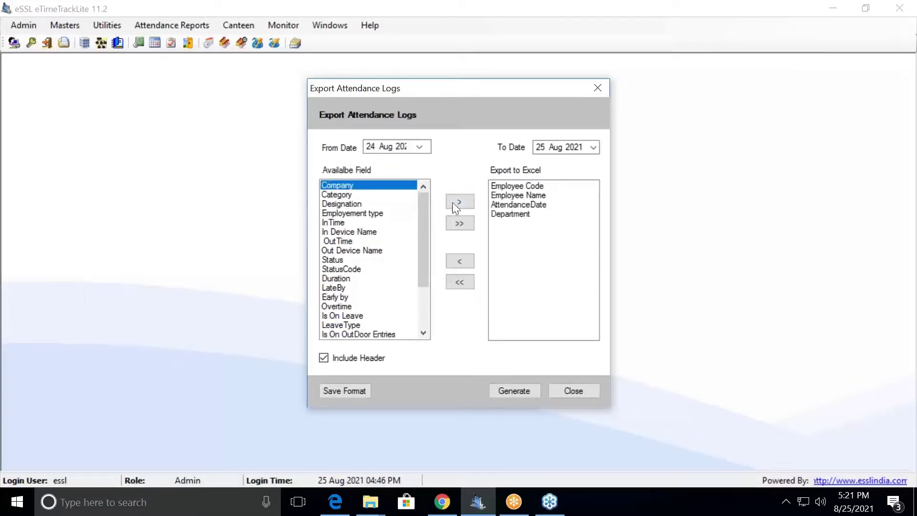
left_click(454, 202)
Save the chosen attendance log fields as the export format, with the header included
scroll(357, 261, "down", 2)
scroll(357, 260, "down", 1)
scroll(366, 310, "up", 1)
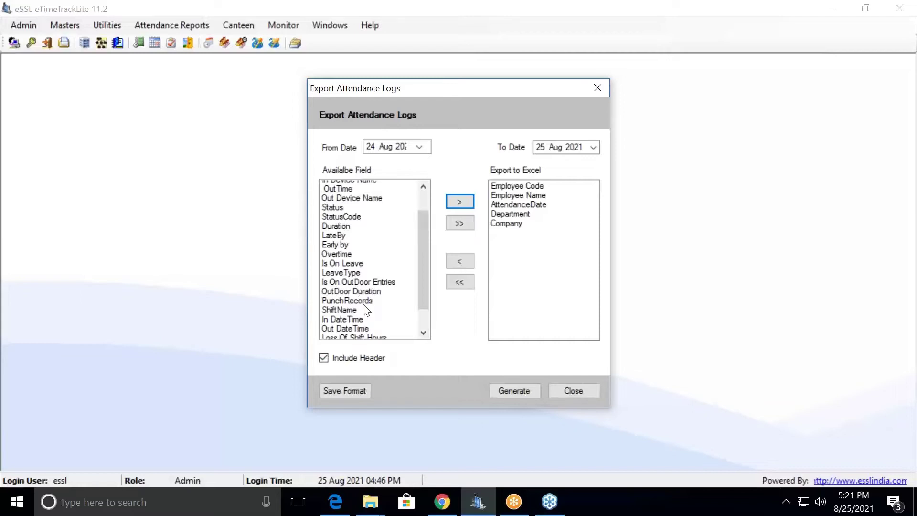
scroll(366, 311, "up", 2)
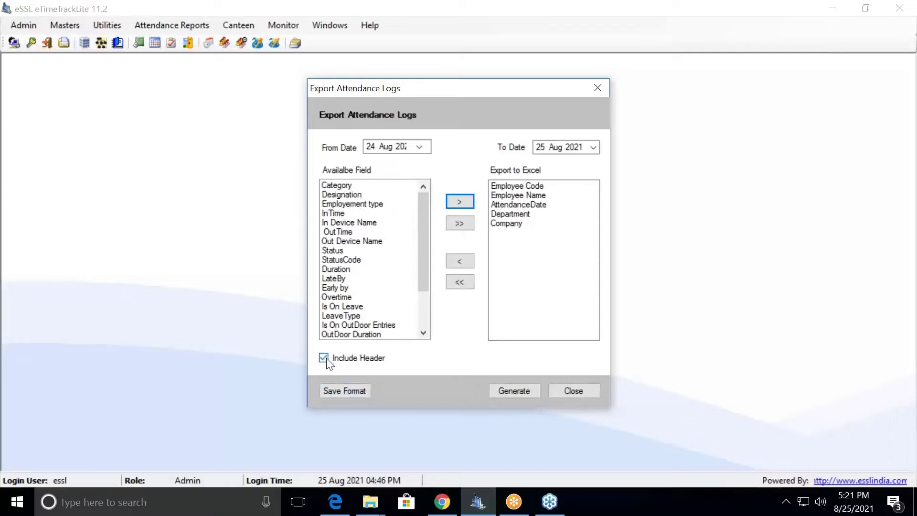
left_click(343, 394)
Generate the attendance log export into a new folder made on the Desktop, entering logs as the folder name
left_click(510, 392)
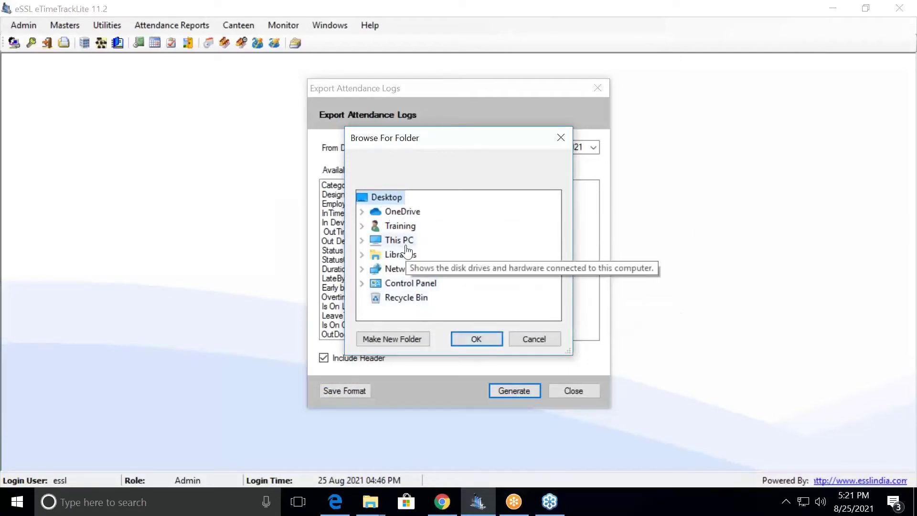
left_click(390, 337)
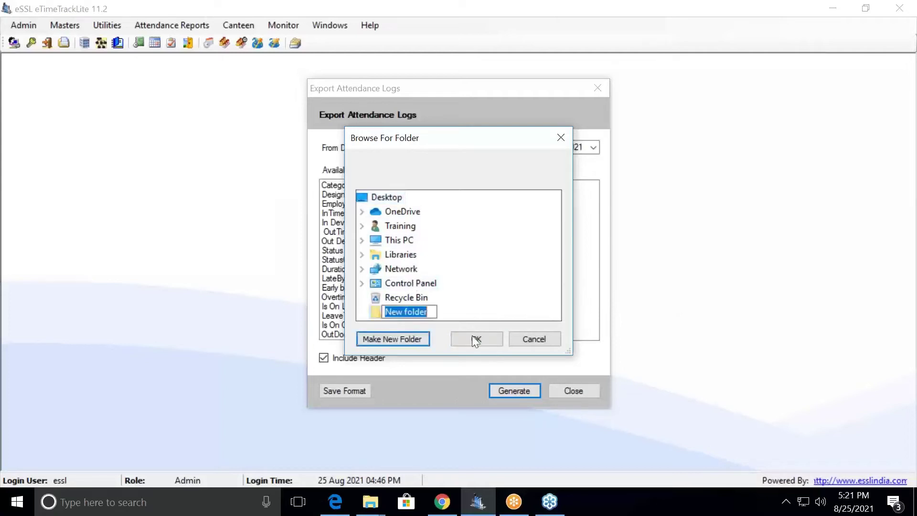
type("logs")
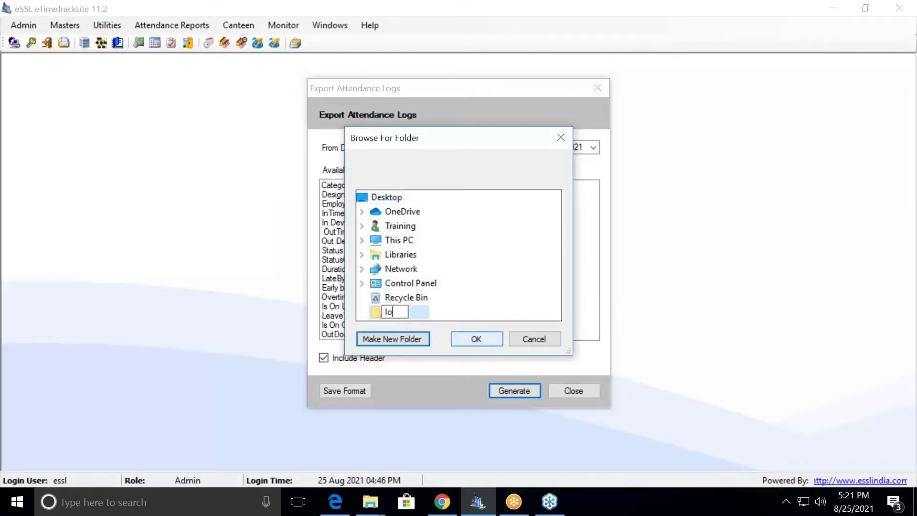
left_click(421, 314)
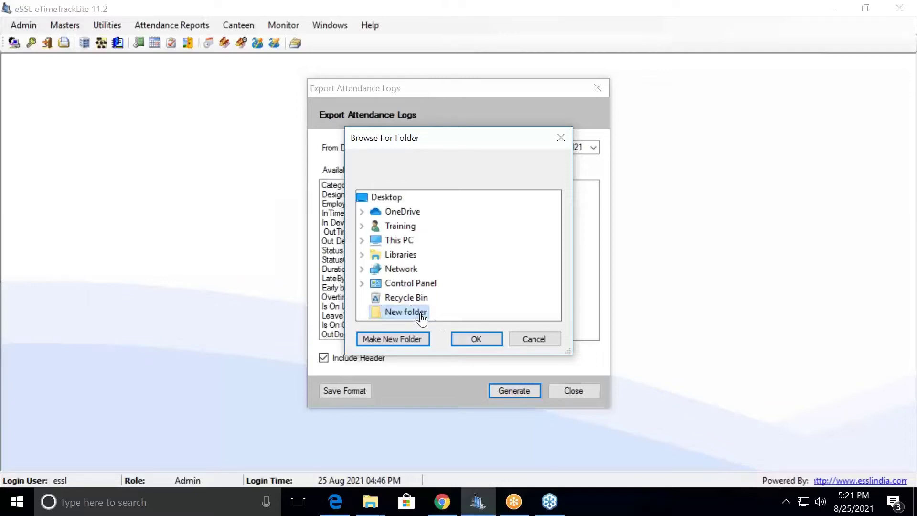
left_click(488, 342)
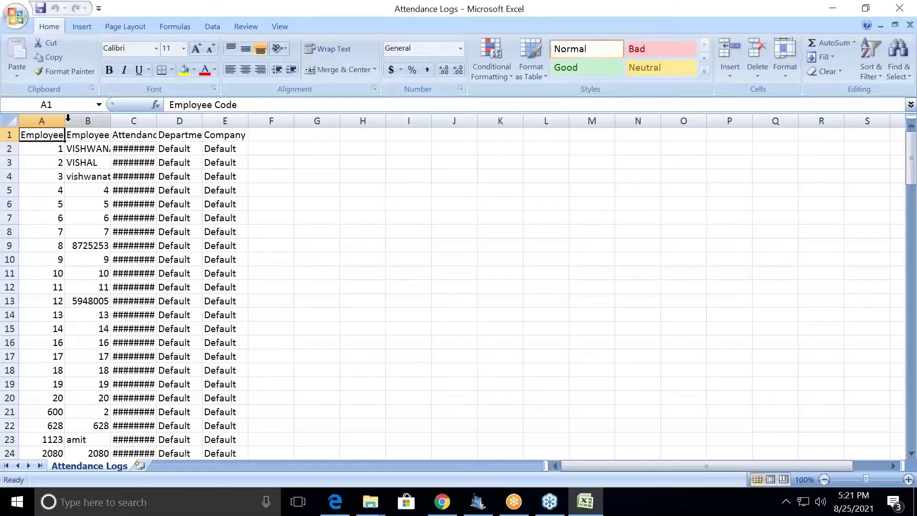
Auto-fit the Employee Code, Employee Name, AttendanceDate and Department columns of the exported sheet to their contents
double_click(65, 119)
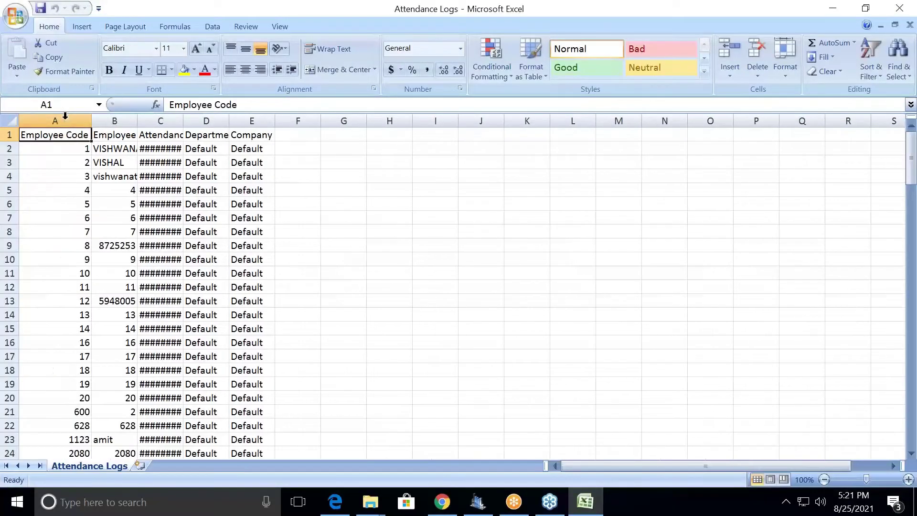
double_click(132, 119)
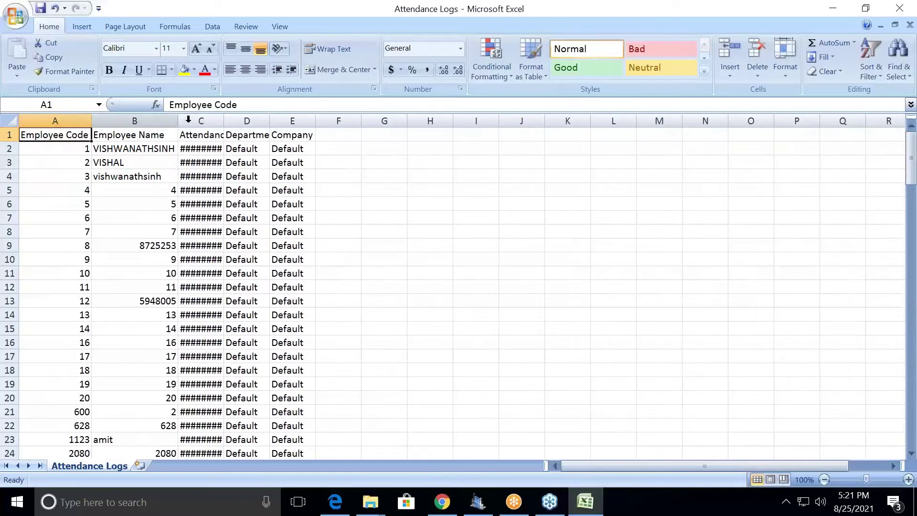
left_click(222, 120)
double_click(223, 121)
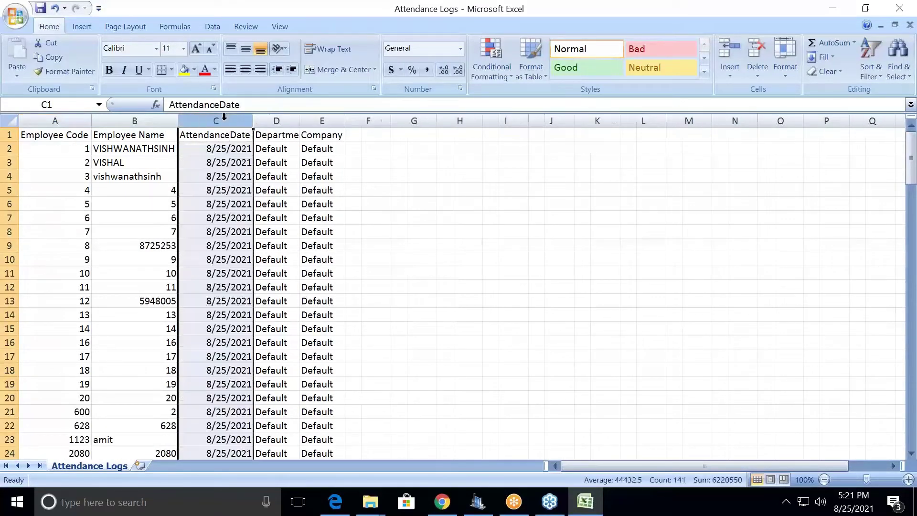
left_click(303, 121)
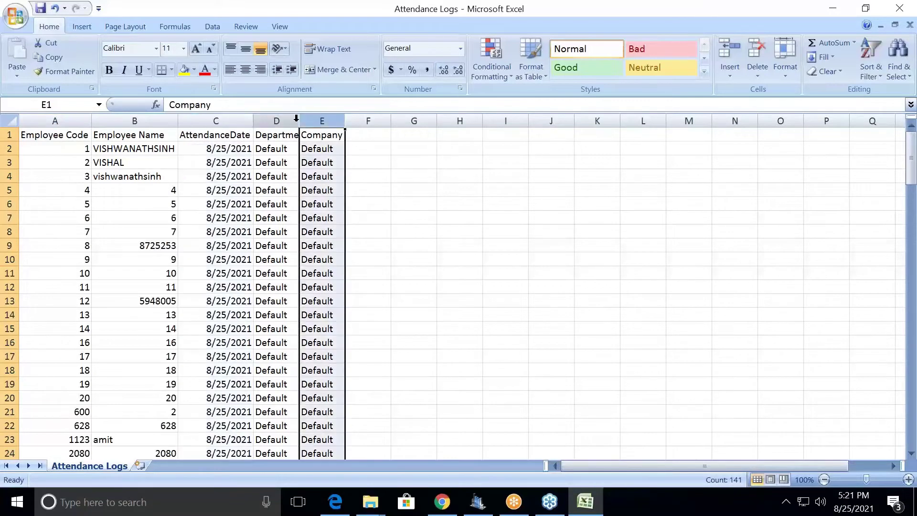
left_click(296, 119)
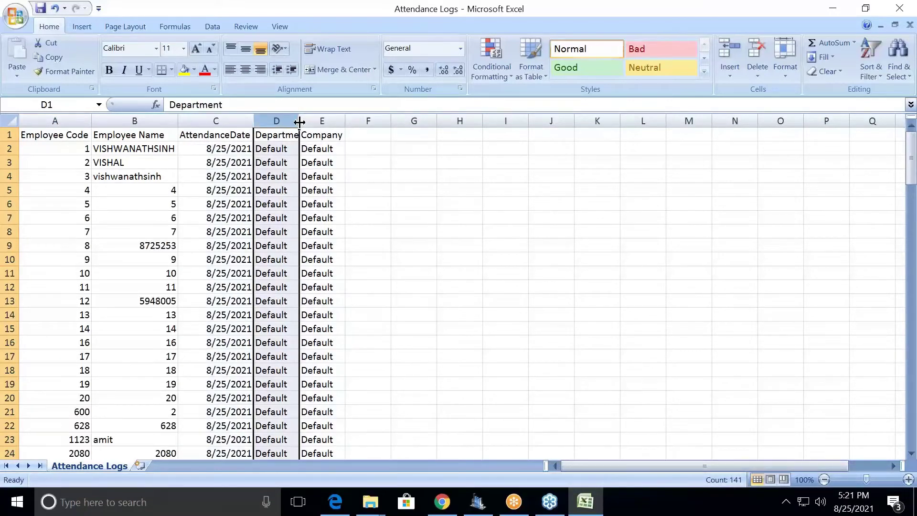
double_click(299, 121)
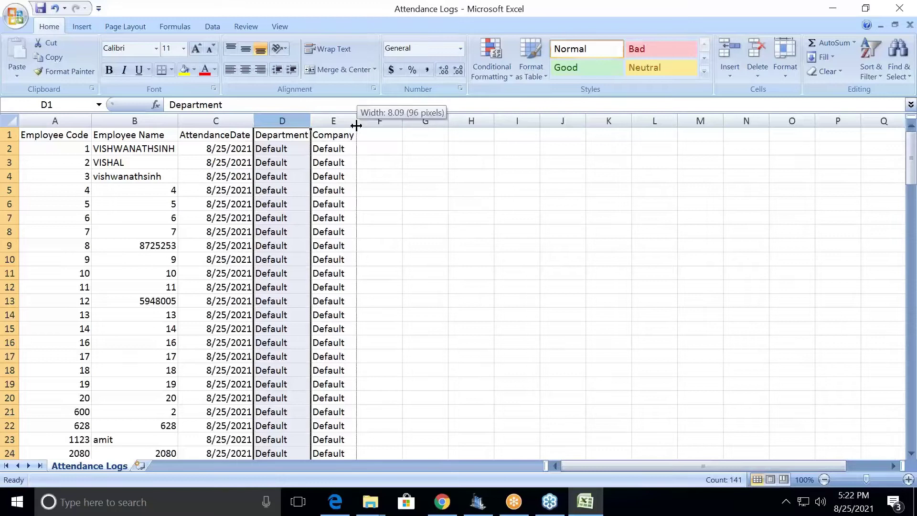
Close the exported workbook without saving the changes, and close the Export Attendance Logs dialog
left_click(903, 7)
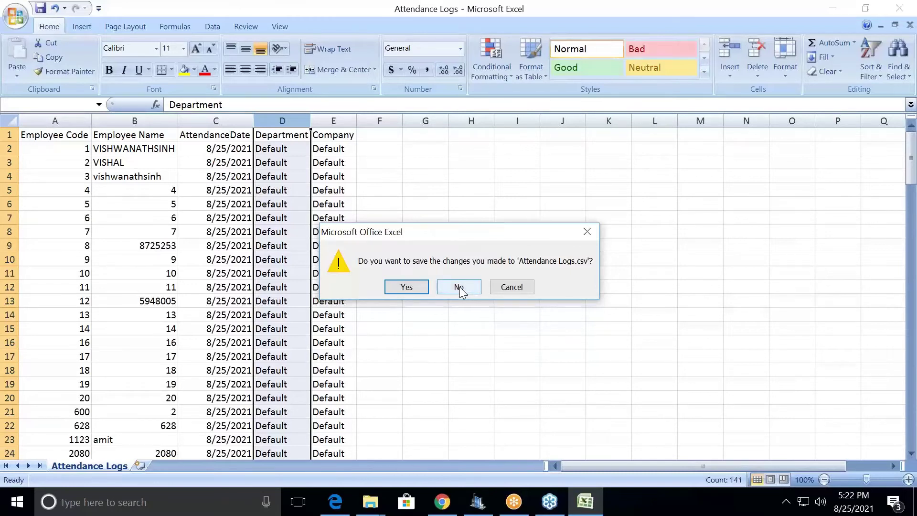
left_click(459, 287)
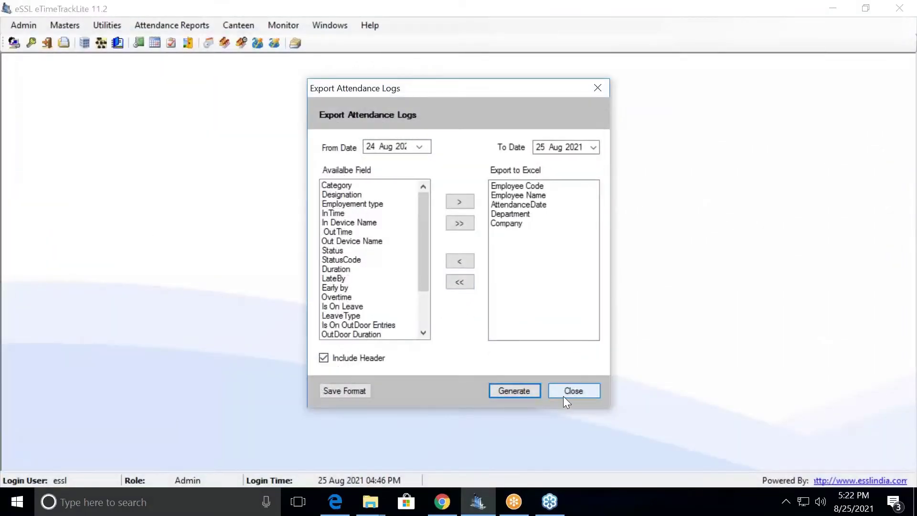
left_click(566, 395)
Open the employee-wise attendance logs report, examine its date, grouping and filter options, and close it
left_click(161, 23)
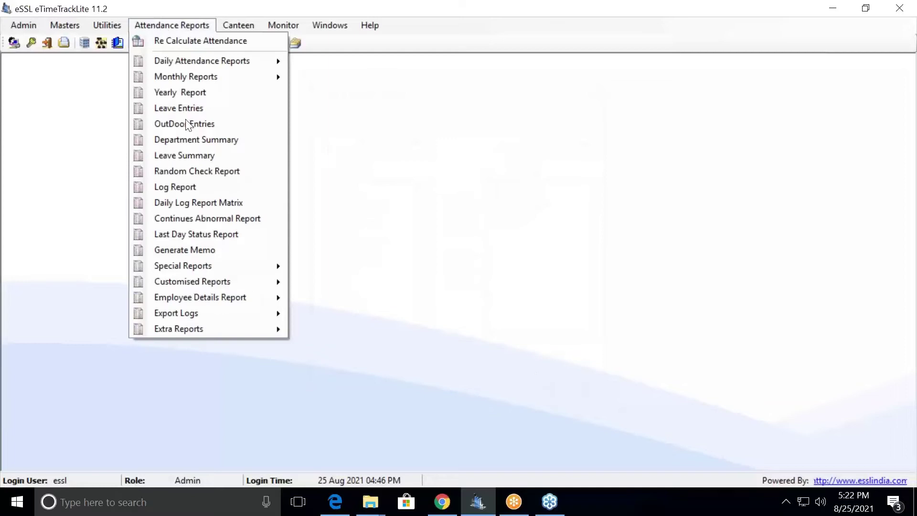
mouse_move(225, 314)
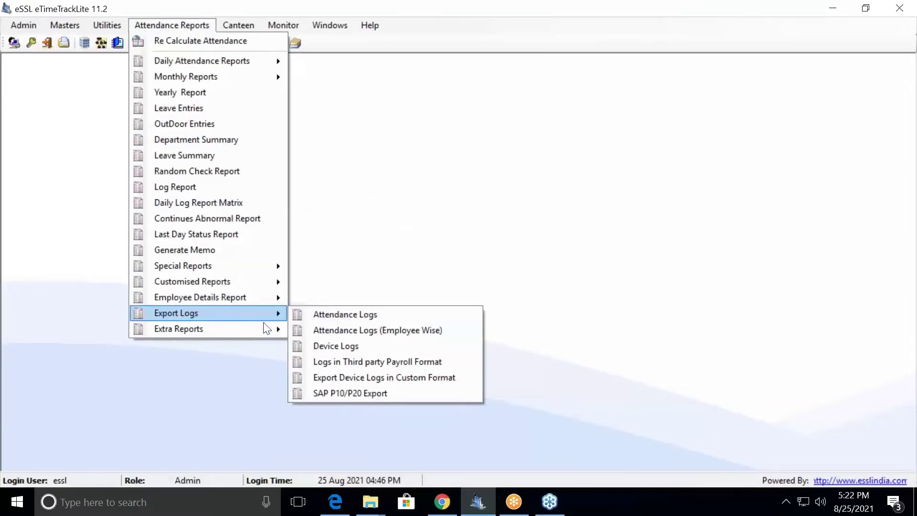
left_click(336, 331)
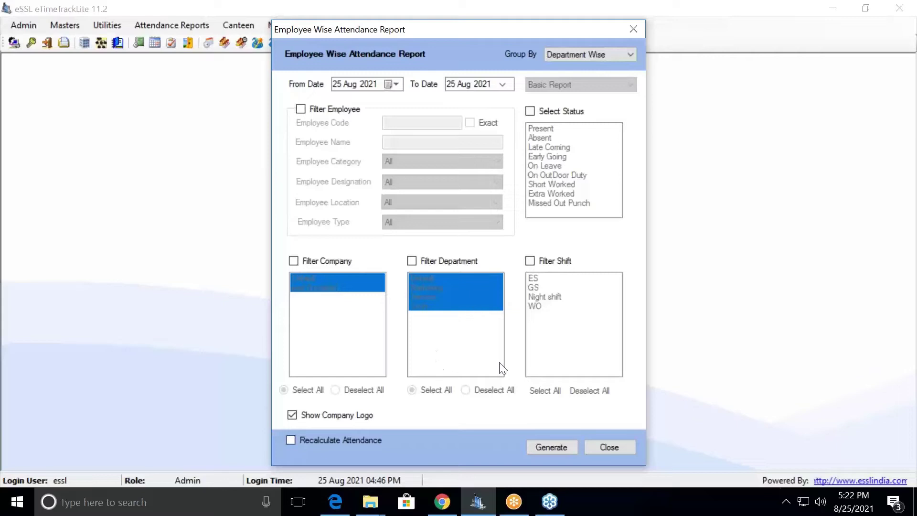
left_click(597, 447)
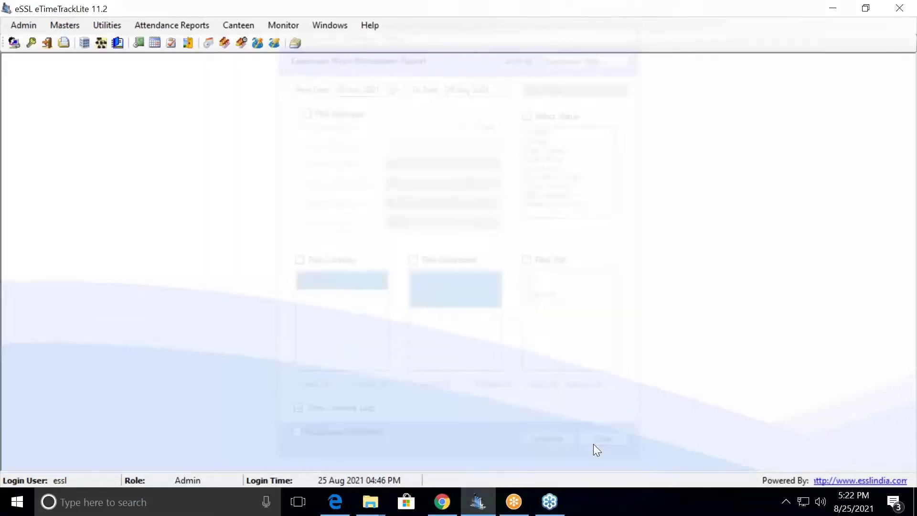
Open the Device Logs export and set its From Date to 24 Aug 2021
left_click(165, 24)
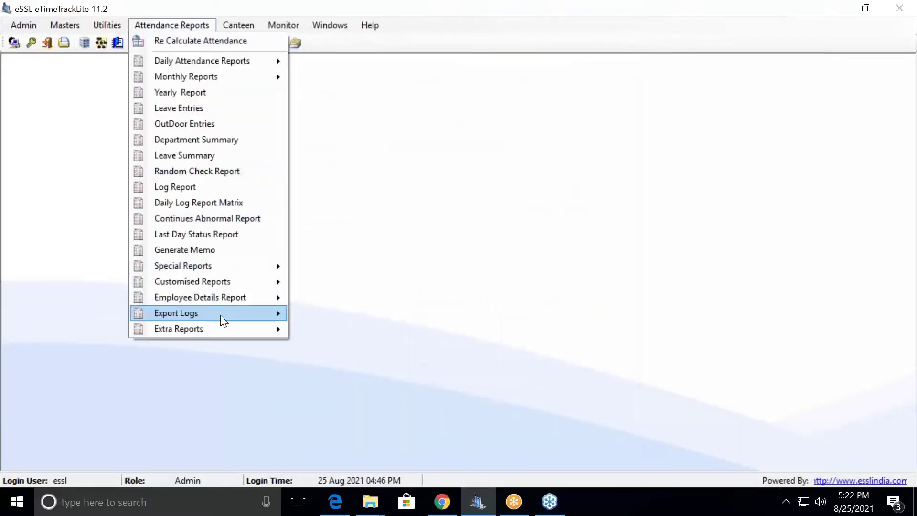
mouse_move(220, 314)
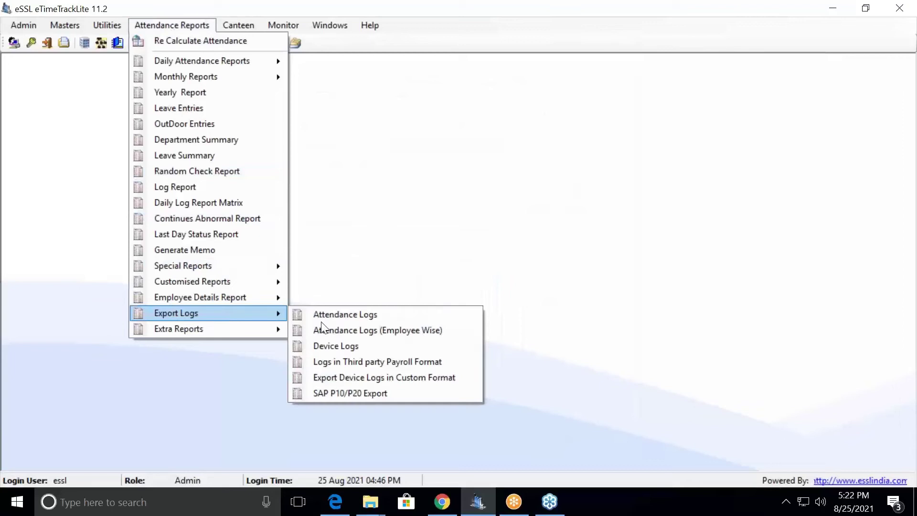
left_click(338, 345)
left_click(371, 147)
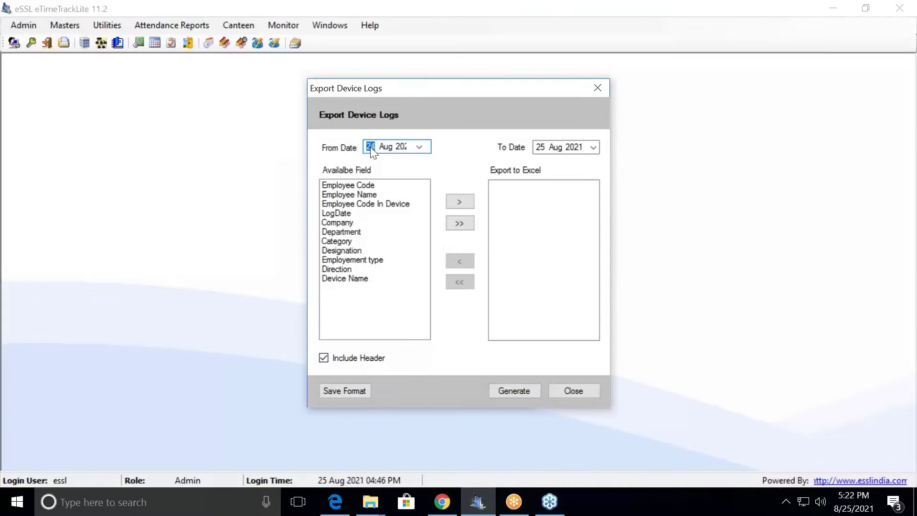
Add Employee Code, Employee Name, LogDate and Direction, in that order, to the device log fields exported to Excel
left_click(366, 188)
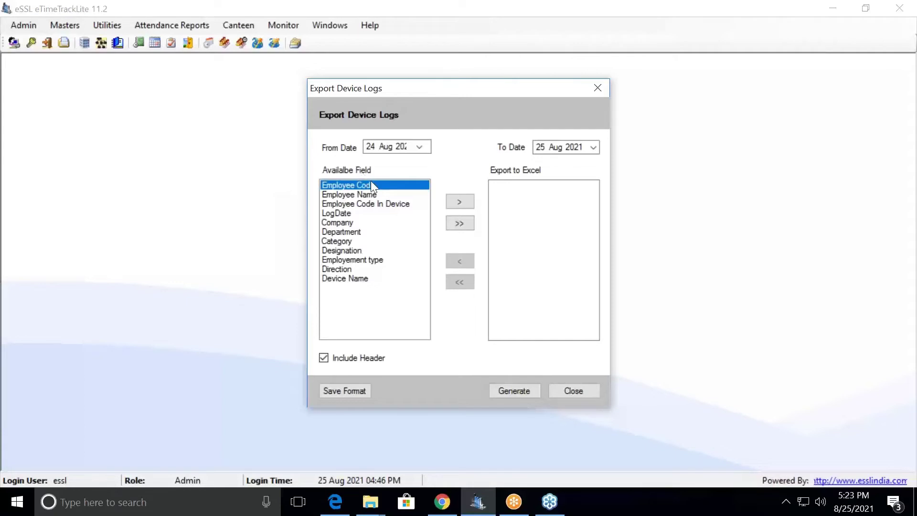
left_click(458, 202)
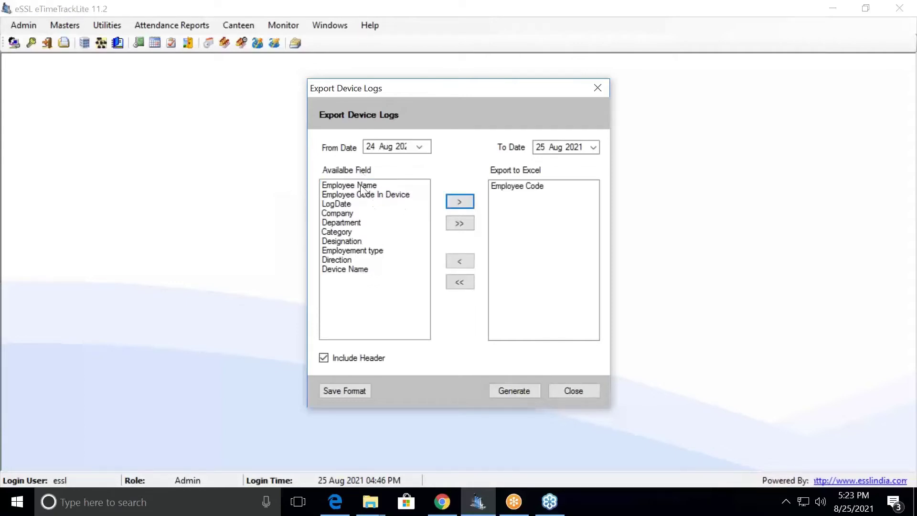
left_click(361, 186)
left_click(458, 202)
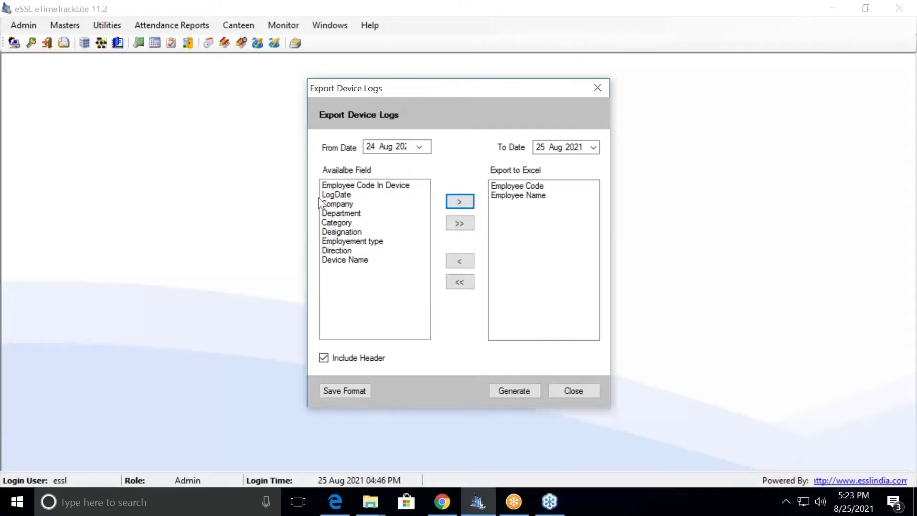
left_click(337, 195)
left_click(463, 201)
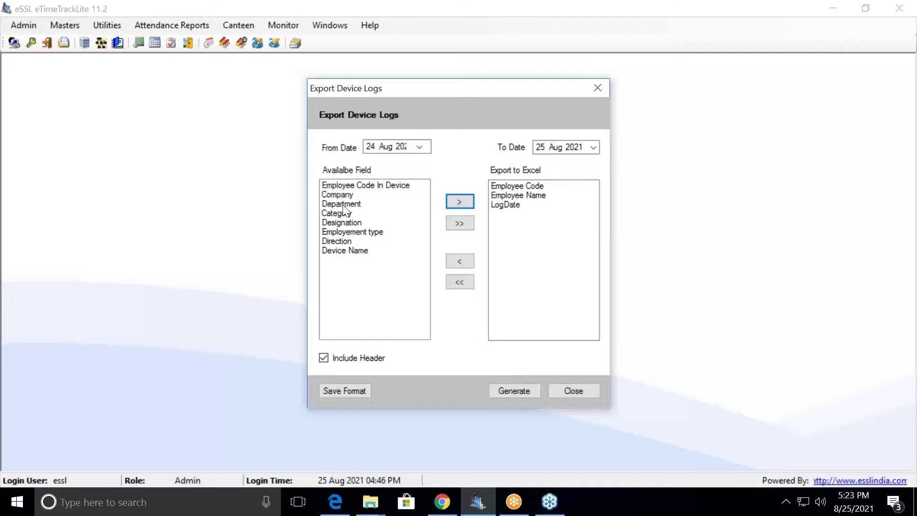
left_click(344, 242)
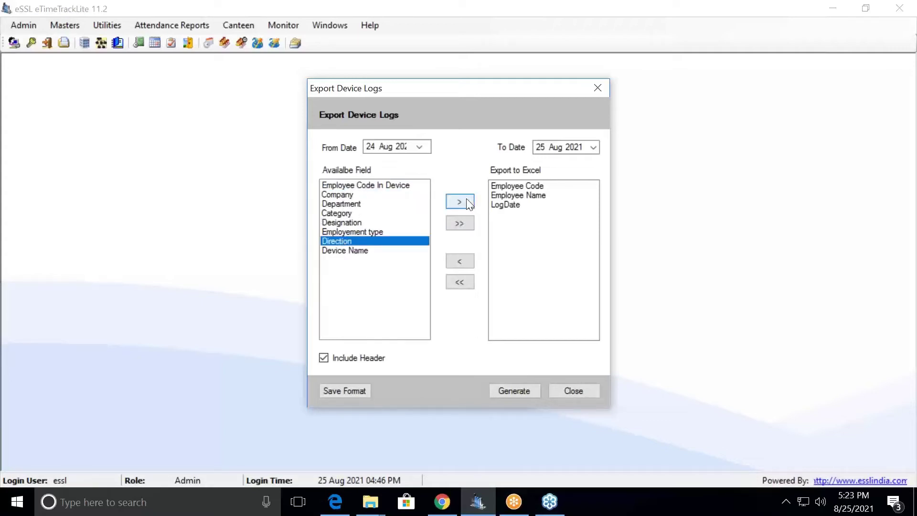
left_click(466, 203)
Save the device log export format and turn off the Include Header option
left_click(344, 388)
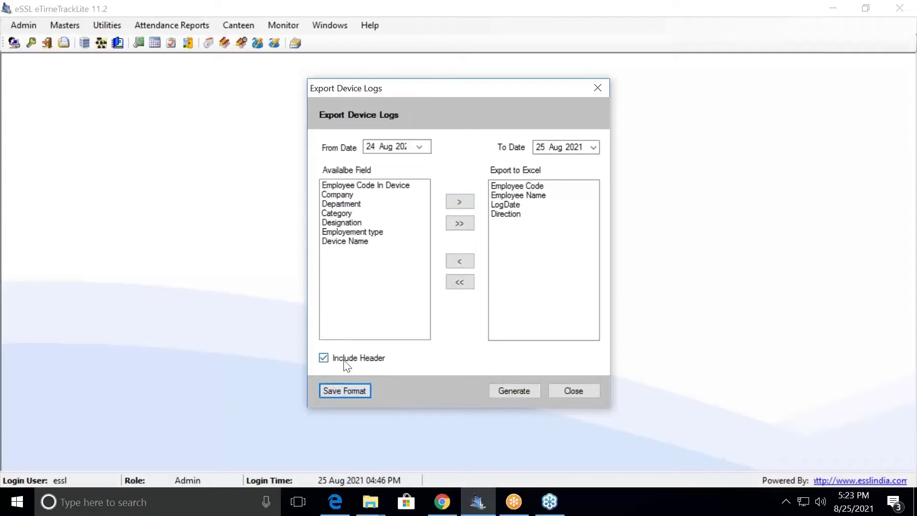
left_click(344, 364)
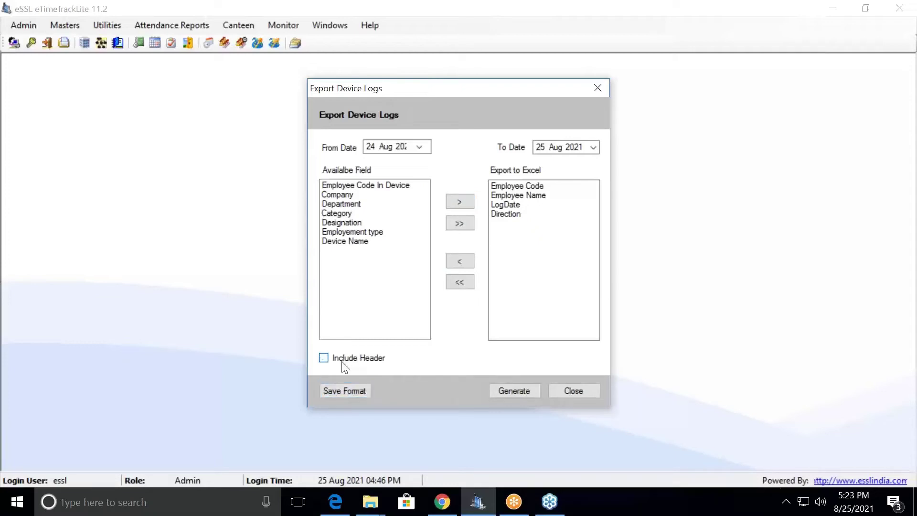
Generate the device logs export into the logs folder on the Desktop
left_click(536, 391)
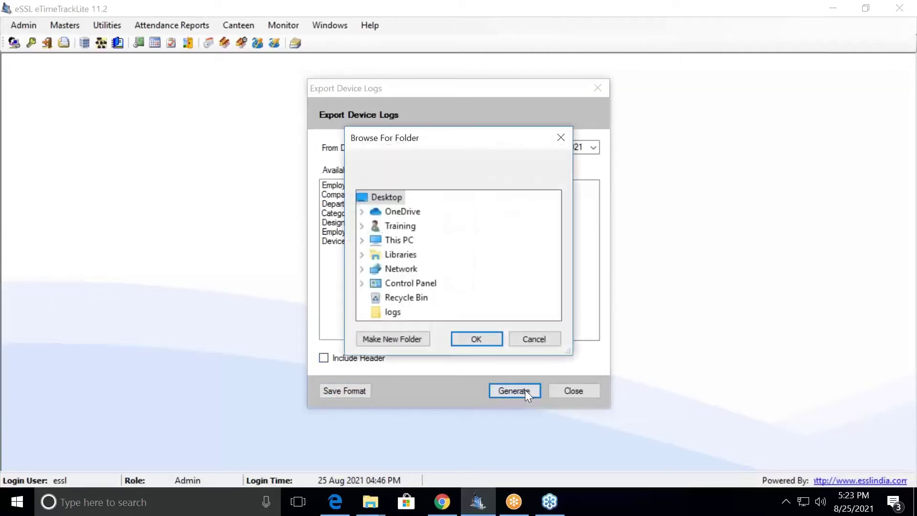
left_click(389, 314)
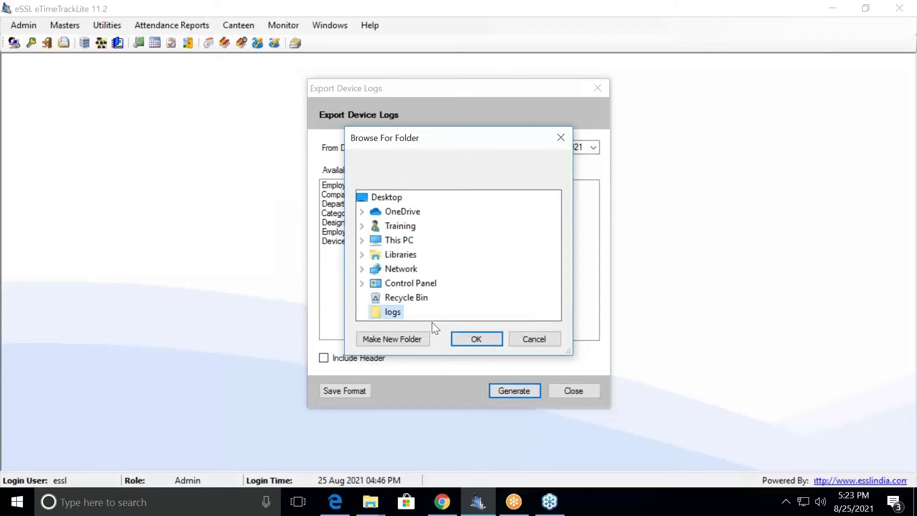
left_click(474, 342)
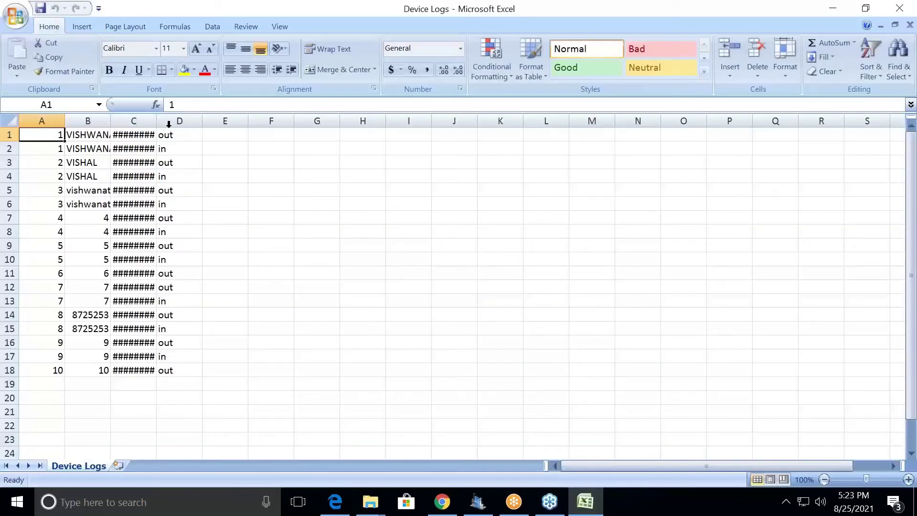
Review the columns of the exported Device Logs sheet, then close it without saving changes and close the device logs export
double_click(202, 120)
left_click_drag(180, 120, 198, 120)
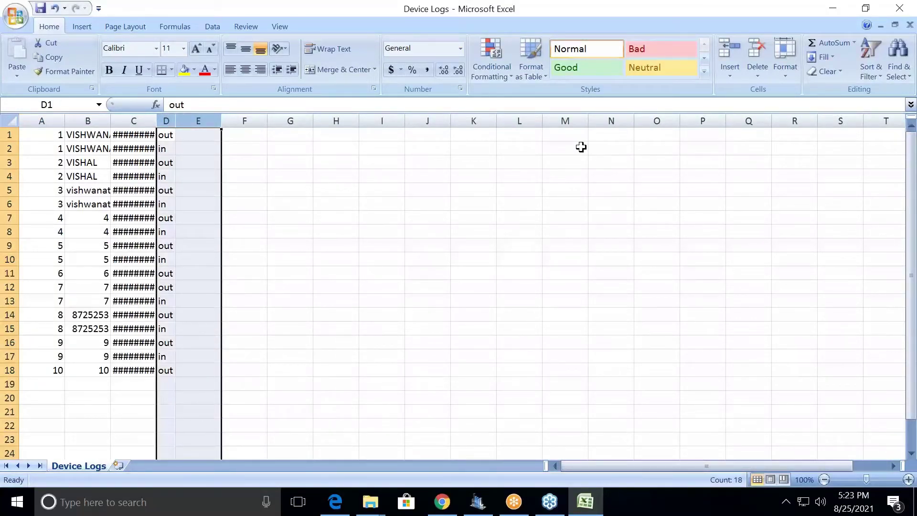
left_click(899, 8)
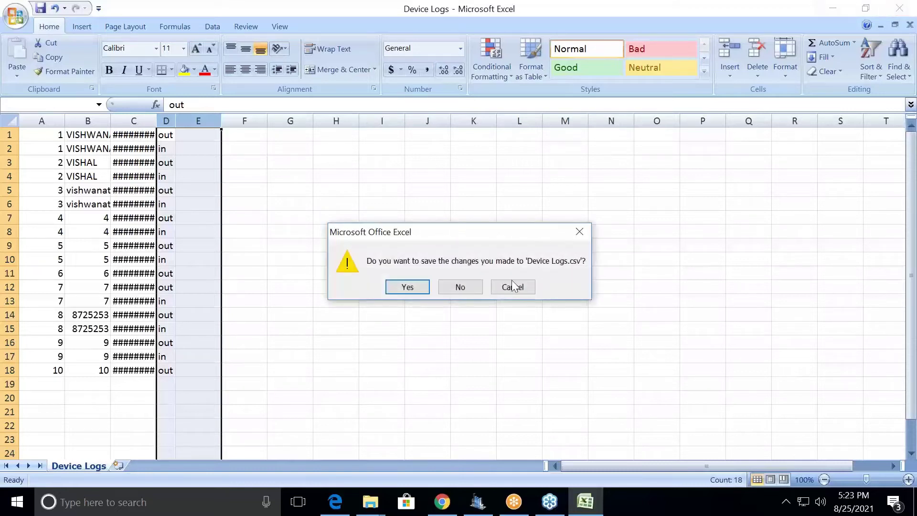
left_click(460, 285)
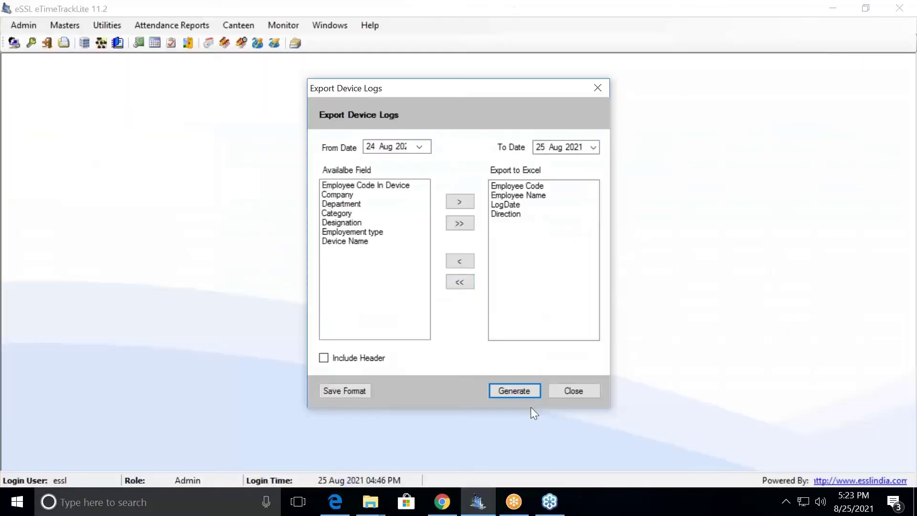
left_click(569, 391)
Open the Logs in Third party Payroll Format export and set its file path to the logs folder on the Desktop
left_click(199, 28)
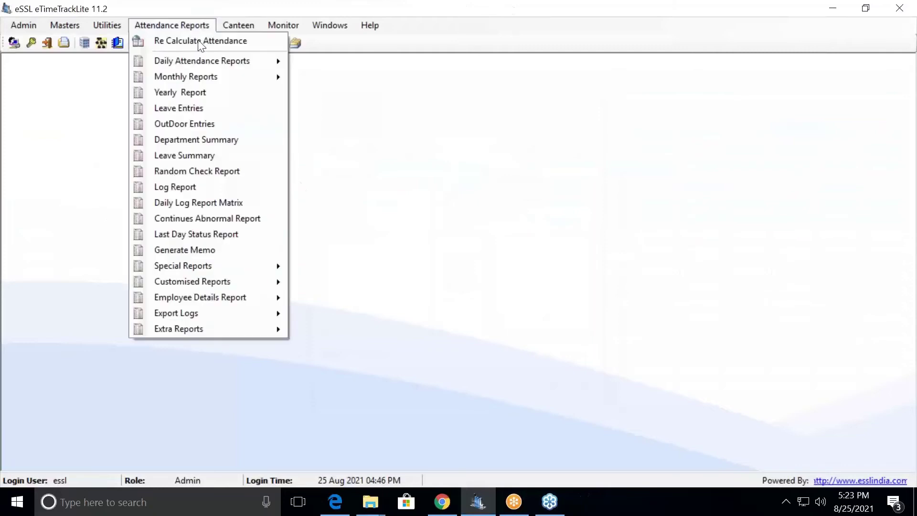
mouse_move(199, 313)
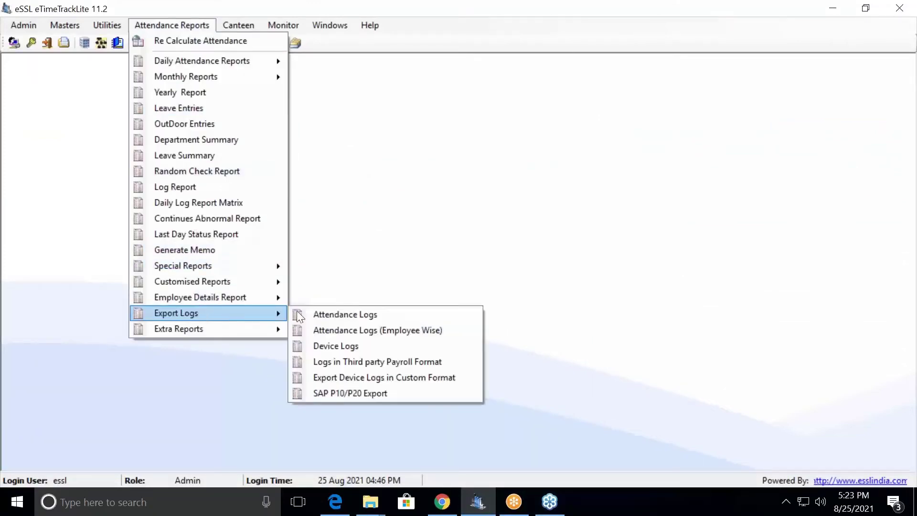
left_click(336, 363)
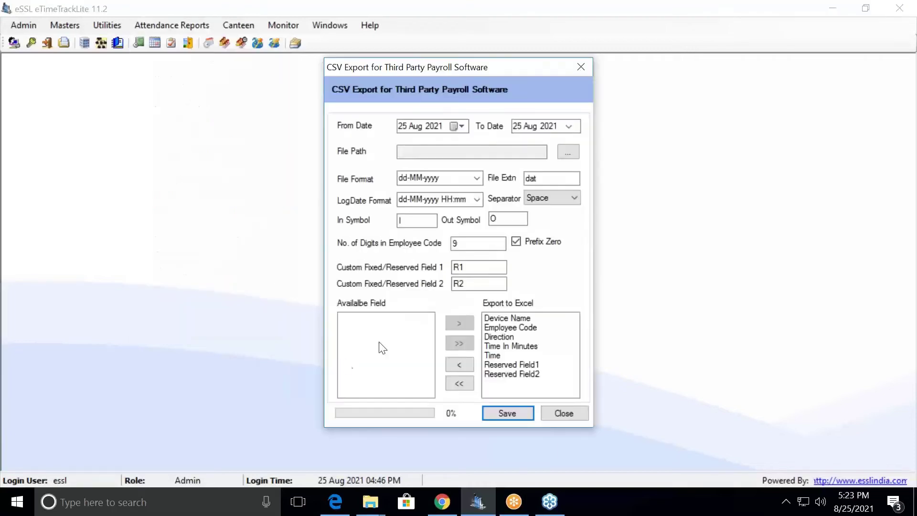
left_click(404, 126)
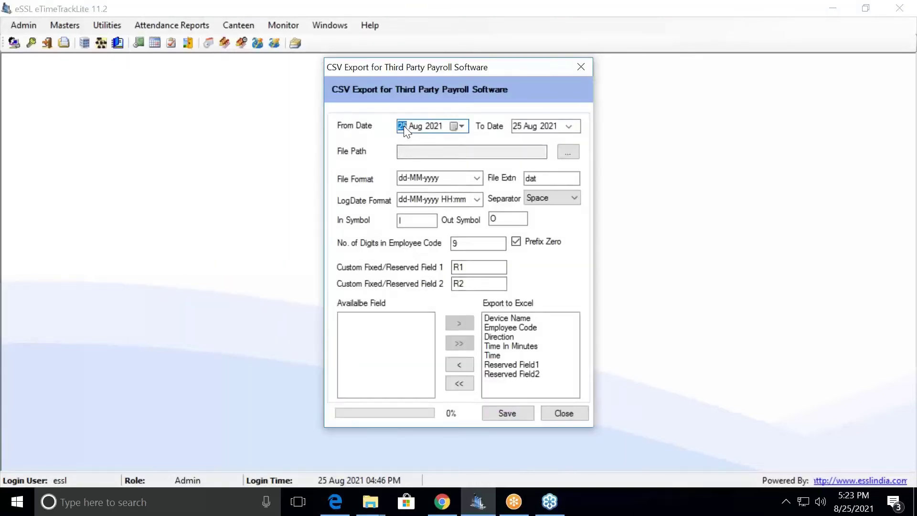
left_click(567, 151)
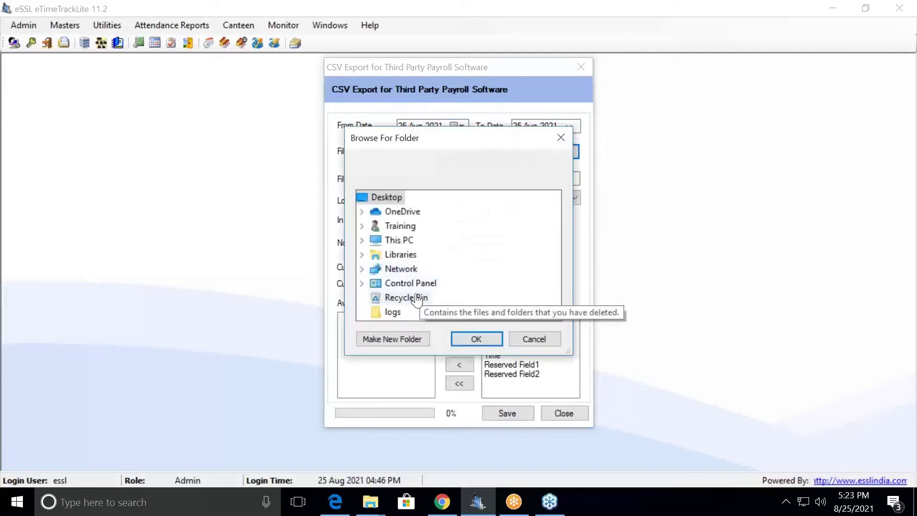
left_click(393, 312)
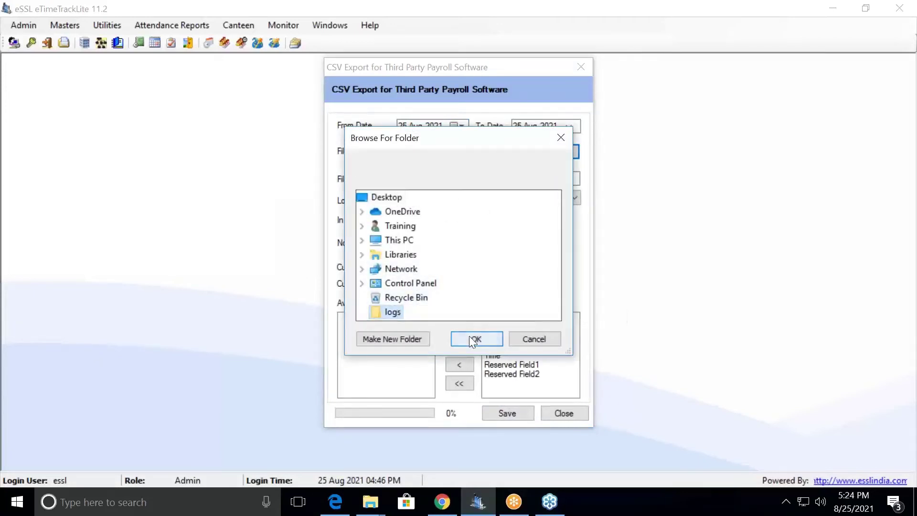
left_click(468, 337)
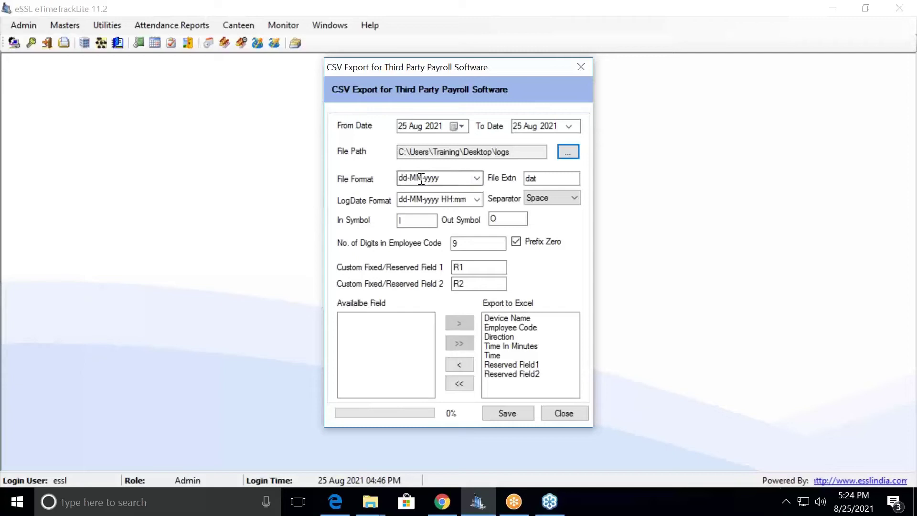
Set the payroll export's separator to TAB and save the export file
left_click_drag(557, 178, 527, 178)
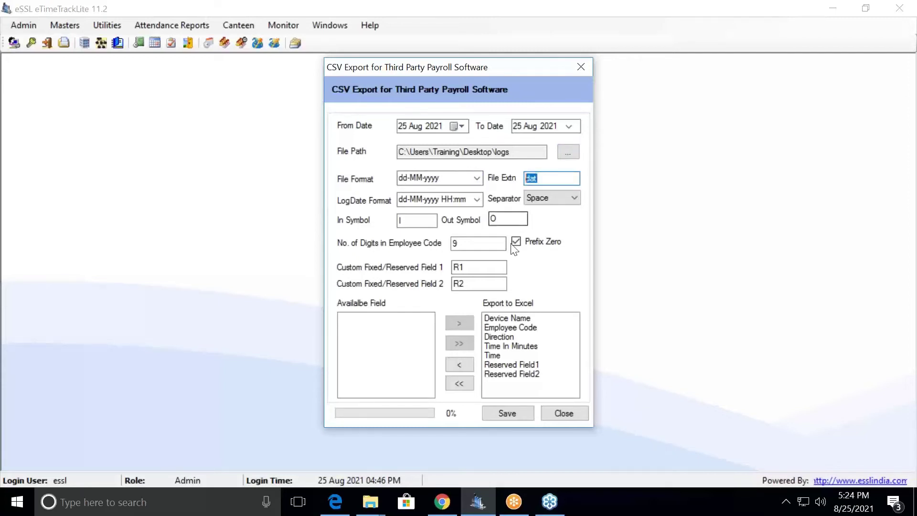
left_click(547, 177)
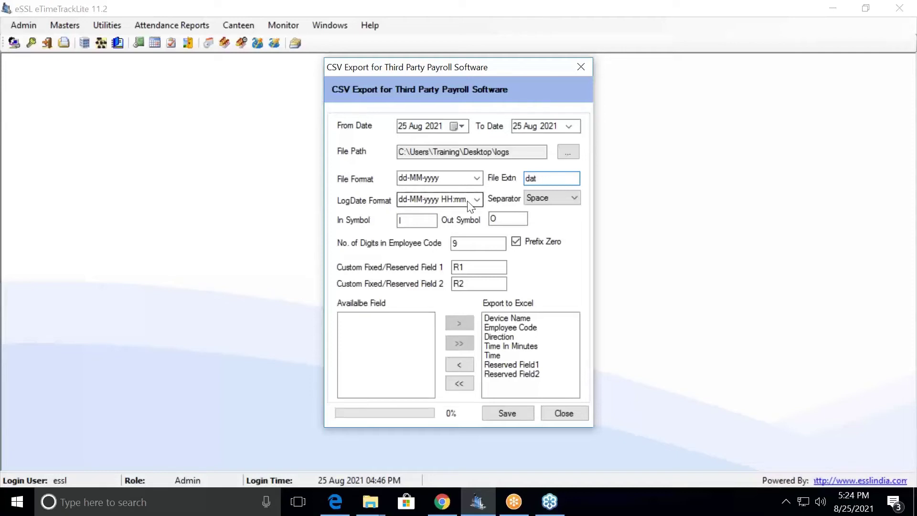
left_click(550, 202)
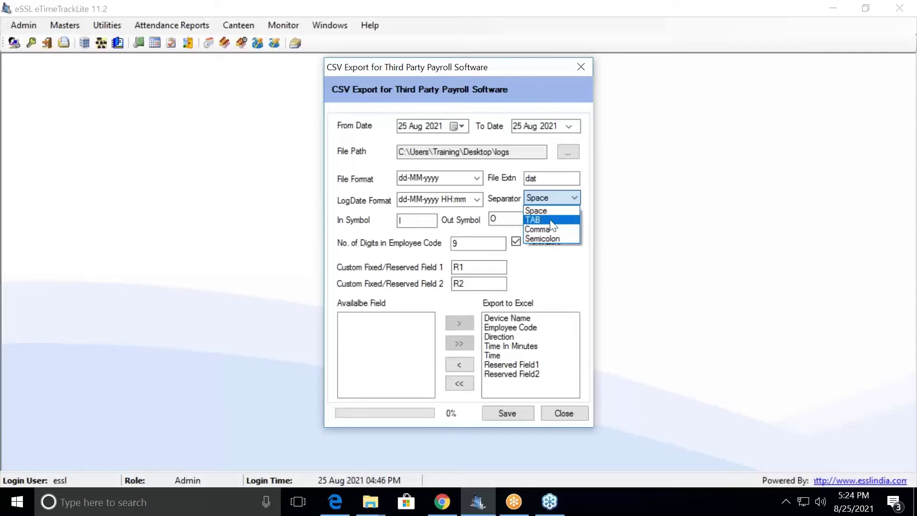
left_click(546, 219)
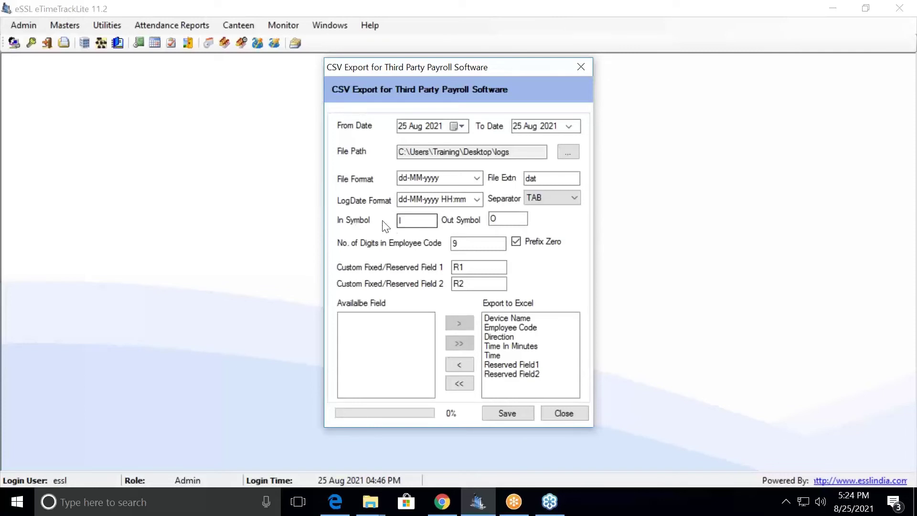
double_click(410, 220)
left_click(500, 413)
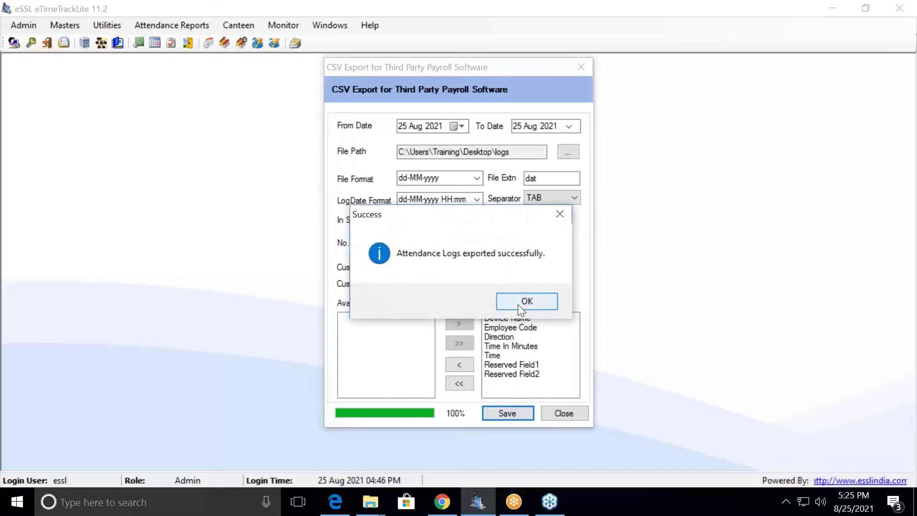
left_click(525, 301)
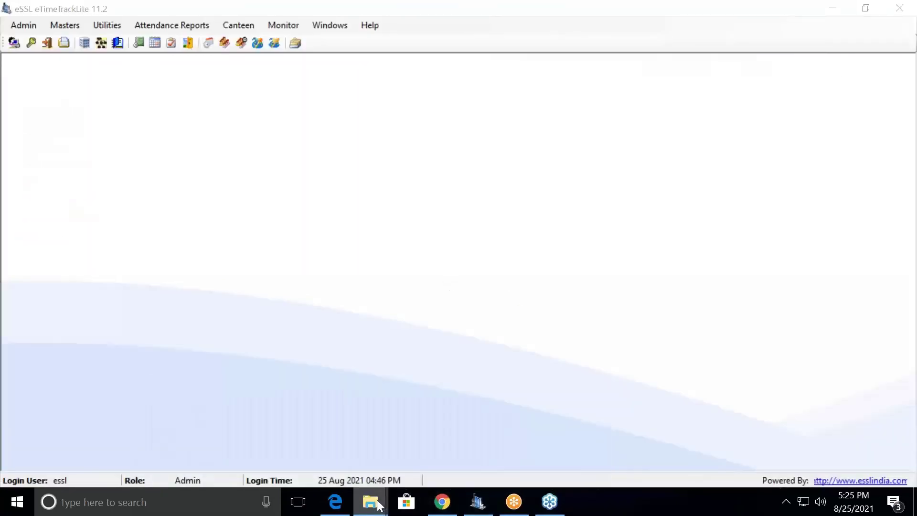
Open 25-08-2021.dat from the desktop logs folder in Notepad without making Notepad the default for .dat files
left_click(833, 10)
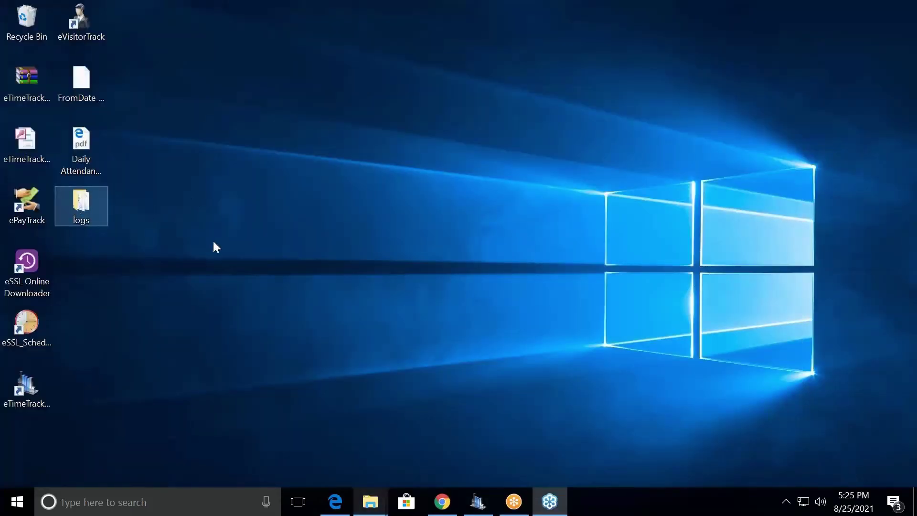
key("Return")
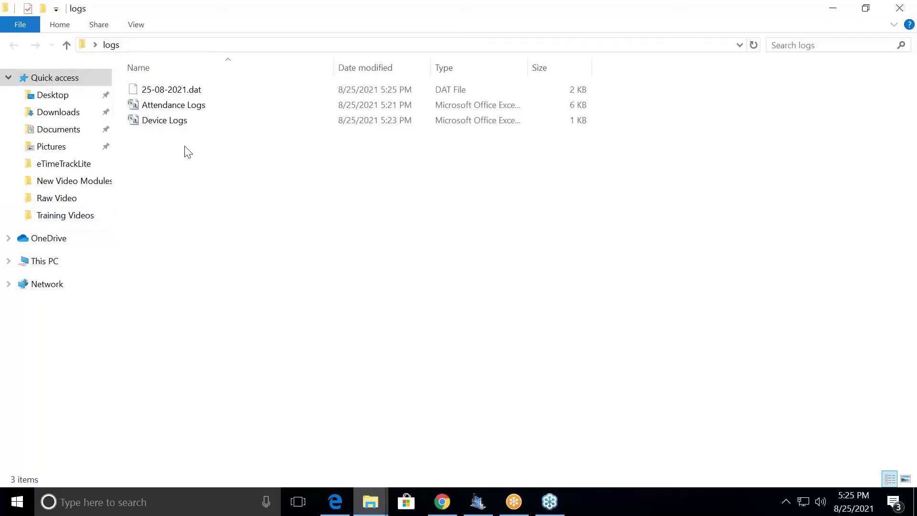
left_click(182, 97)
right_click(182, 97)
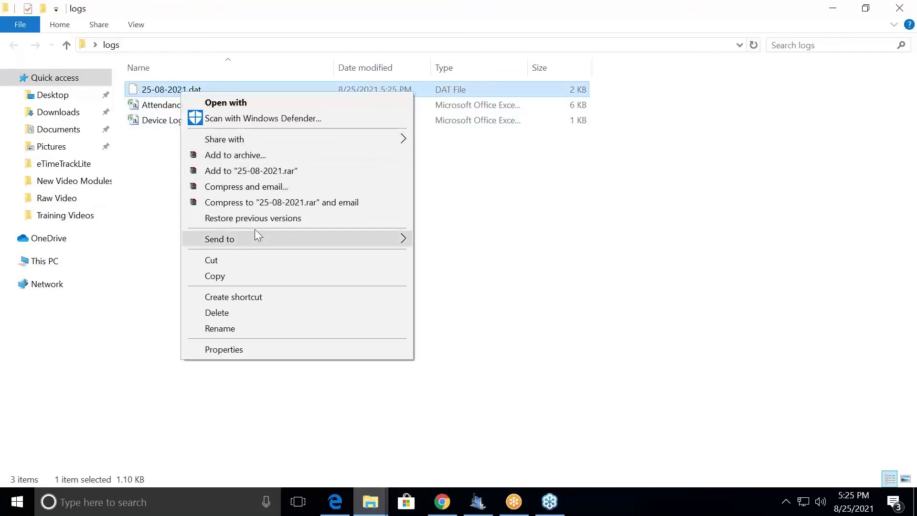
left_click(260, 104)
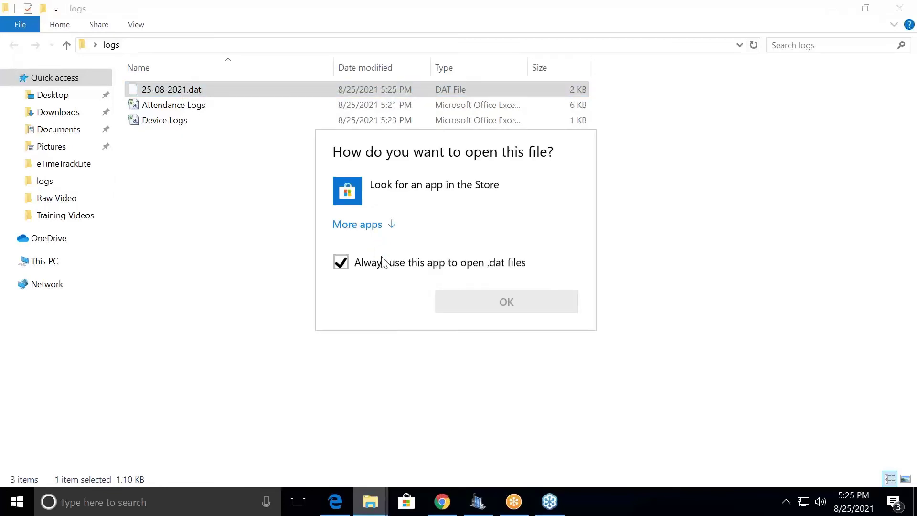
left_click(377, 228)
left_click(374, 382)
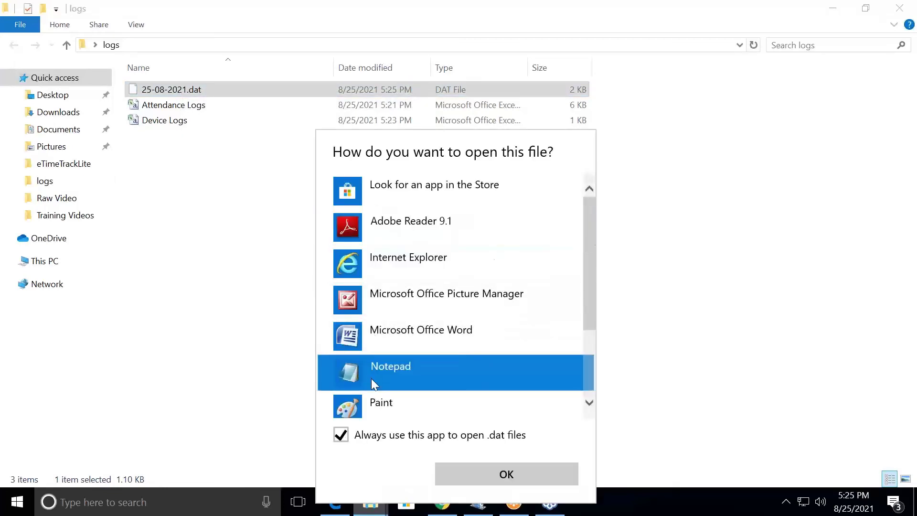
left_click(388, 436)
left_click(456, 477)
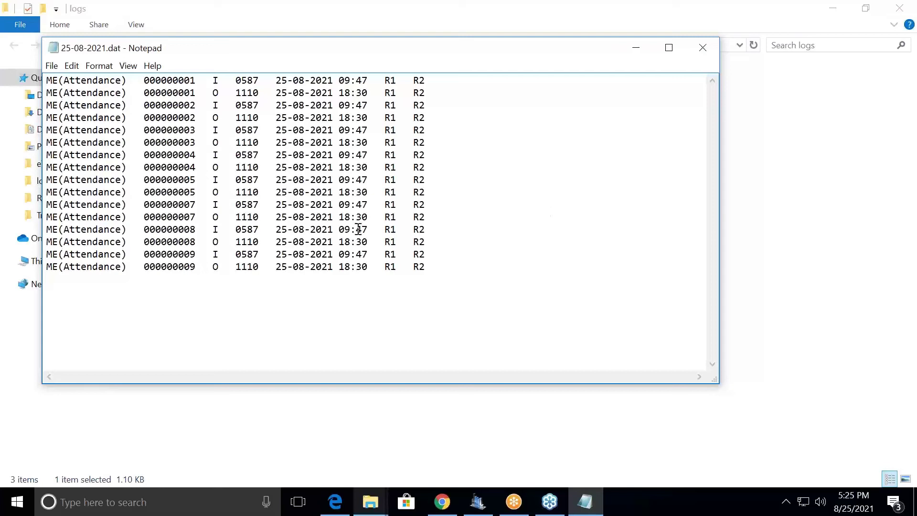
Close the exported dat file and the logs folder, and return to eTimeTrackLite
left_click(704, 47)
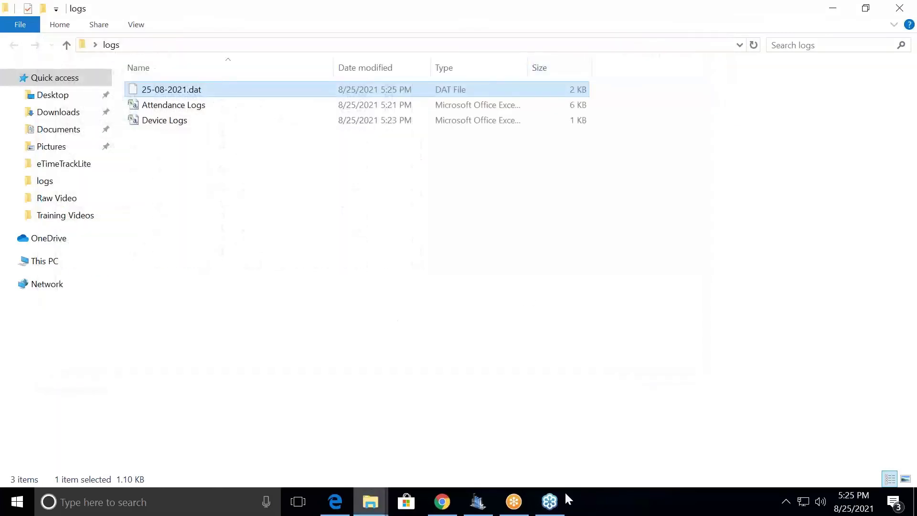
left_click(900, 12)
left_click(478, 502)
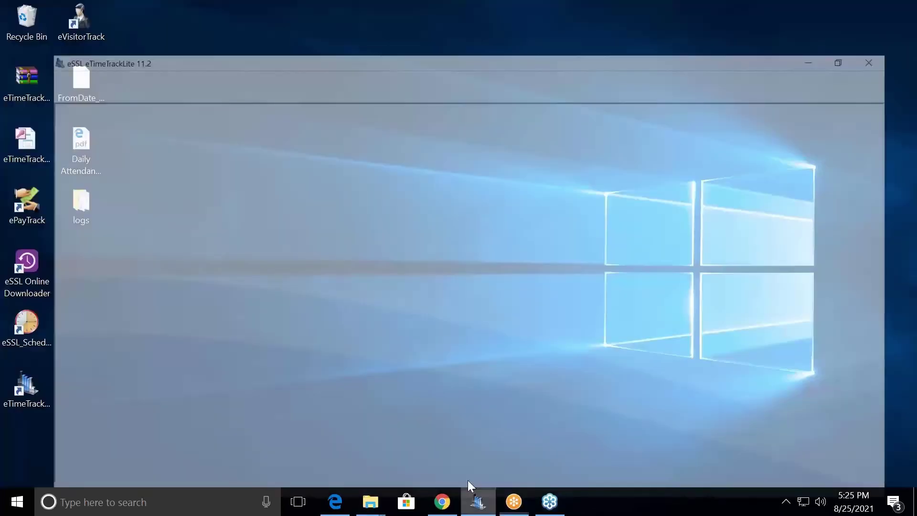
Open Export Device Logs in Custom Format and set the file extension to txt
left_click(169, 24)
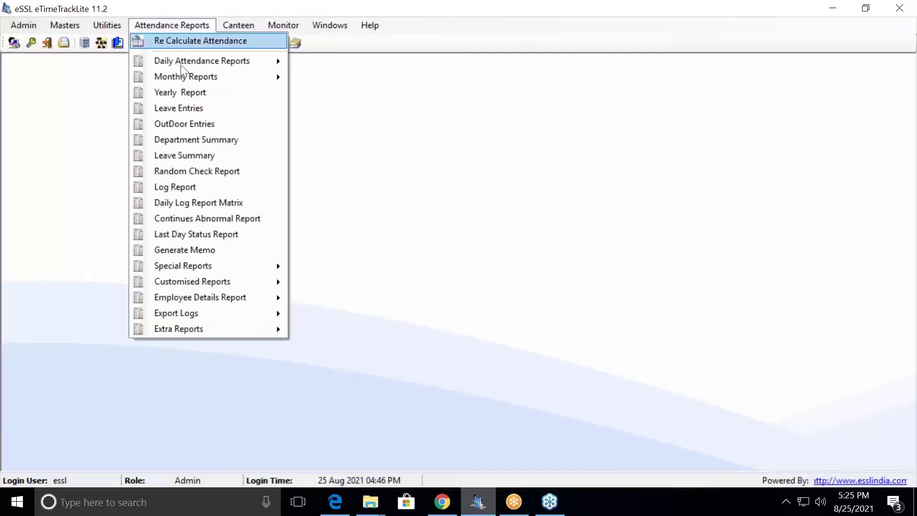
mouse_move(206, 312)
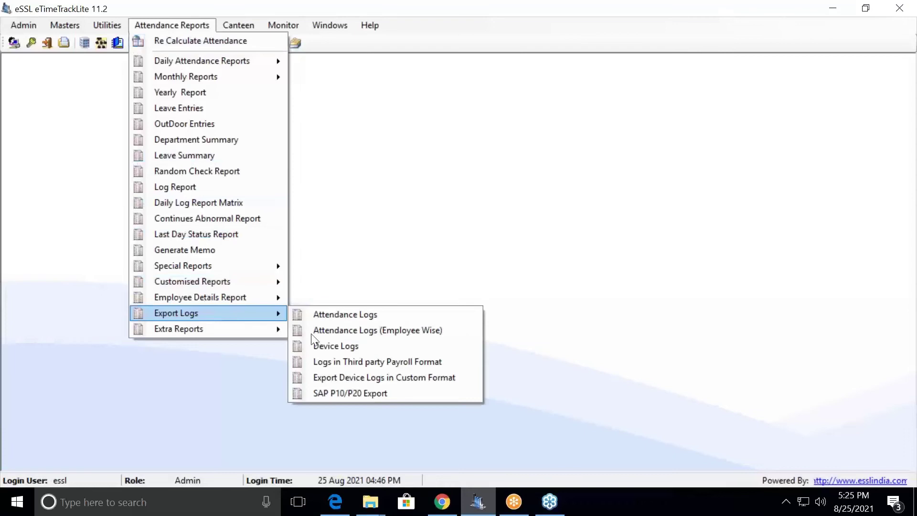
left_click(377, 377)
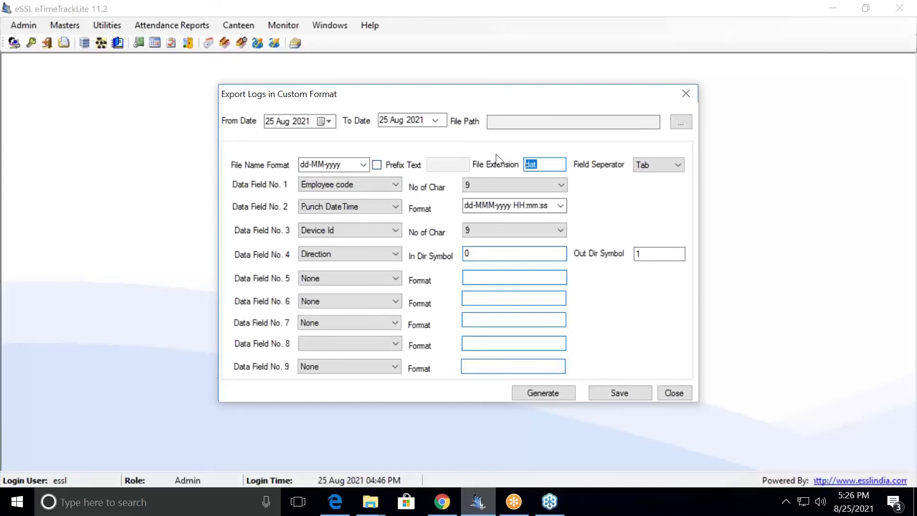
type("txt")
Set the custom export's file path to the logs folder on the Desktop and its field separator to Comma
left_click(680, 123)
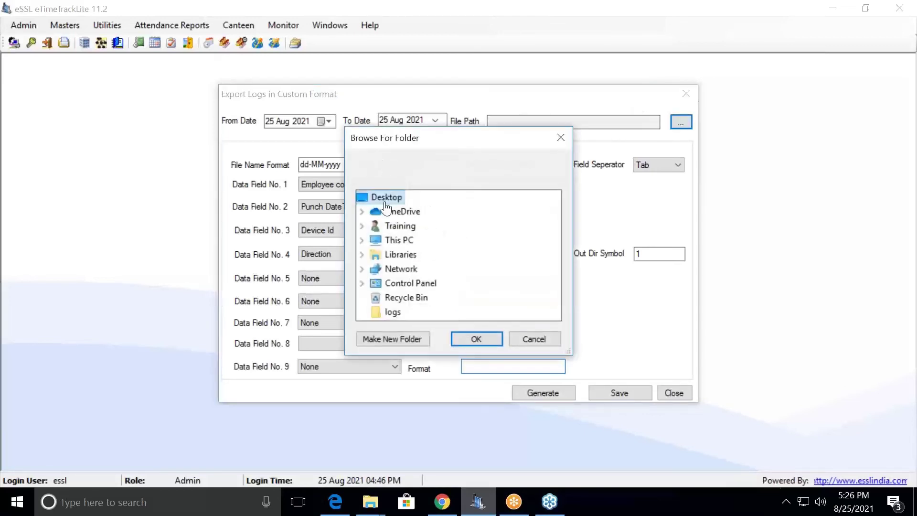
left_click(393, 312)
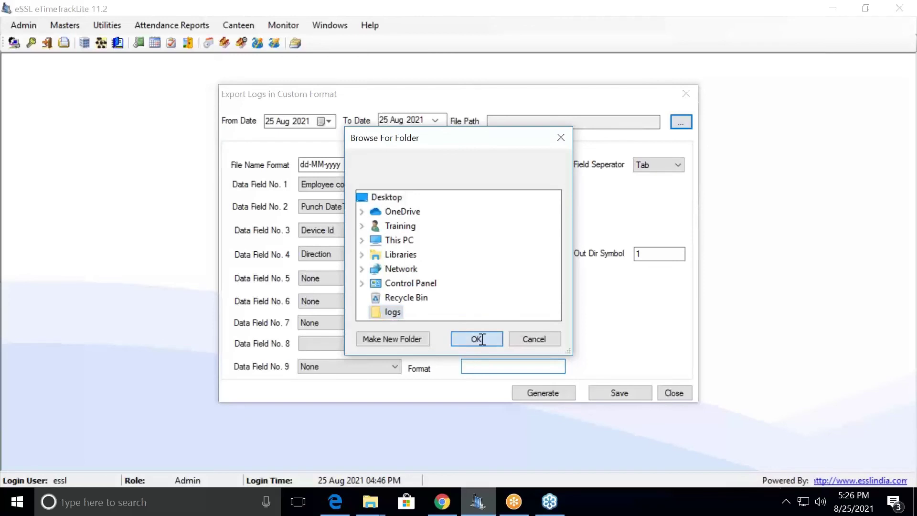
left_click(478, 339)
left_click(661, 164)
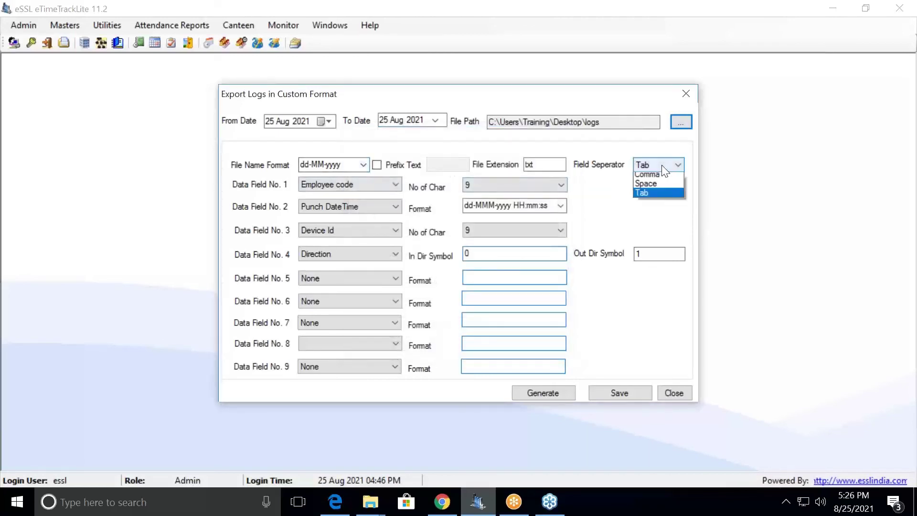
left_click(662, 186)
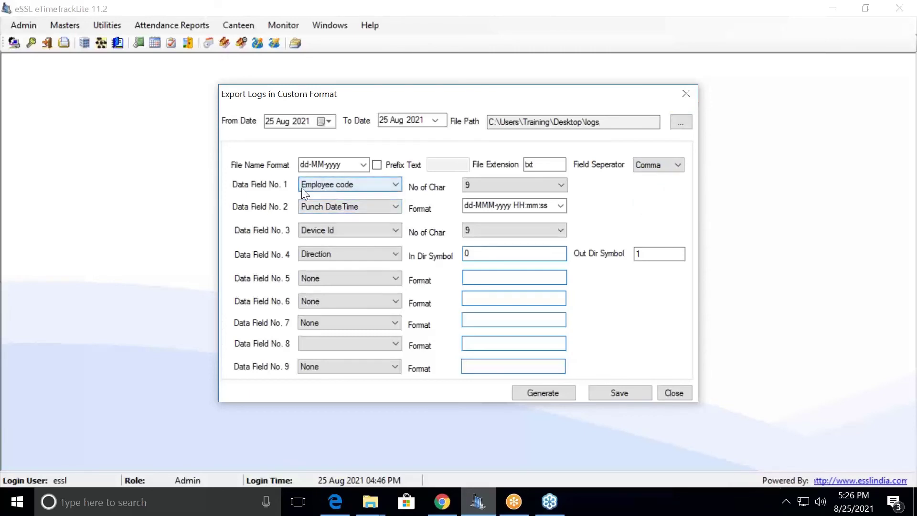
Select Employee code for Data Field No. 1 and review the options for Data Field No. 5, leaving it at None
left_click(350, 187)
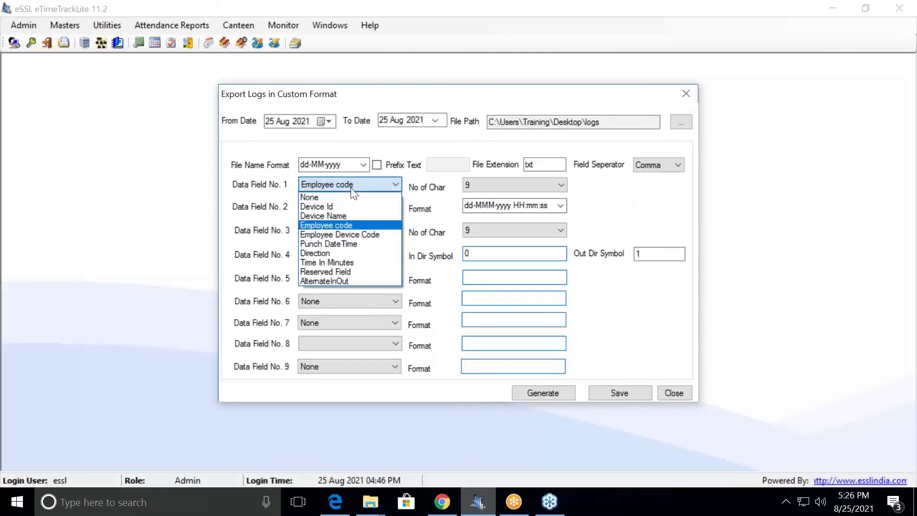
left_click(351, 228)
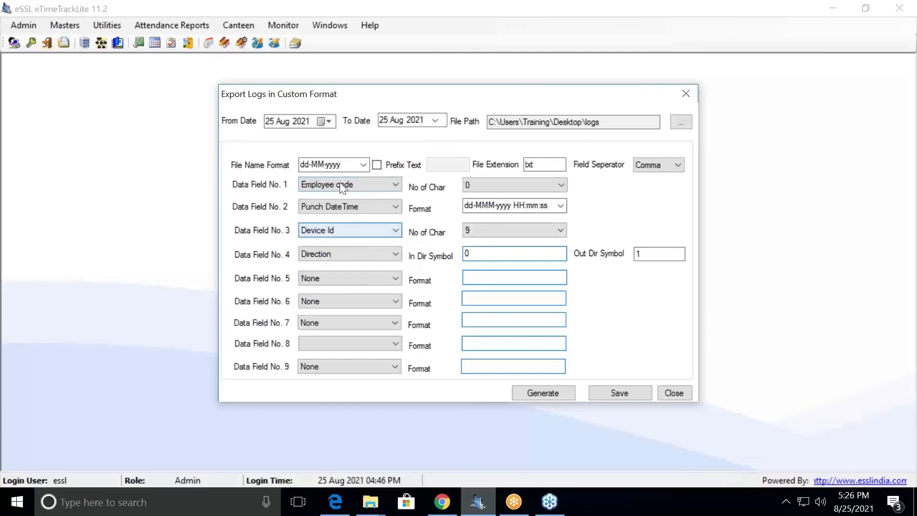
left_click(344, 277)
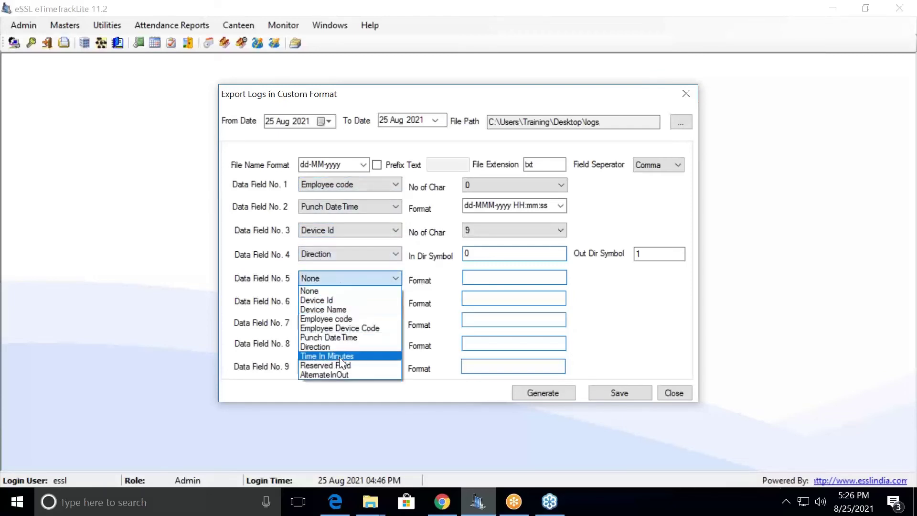
left_click(359, 263)
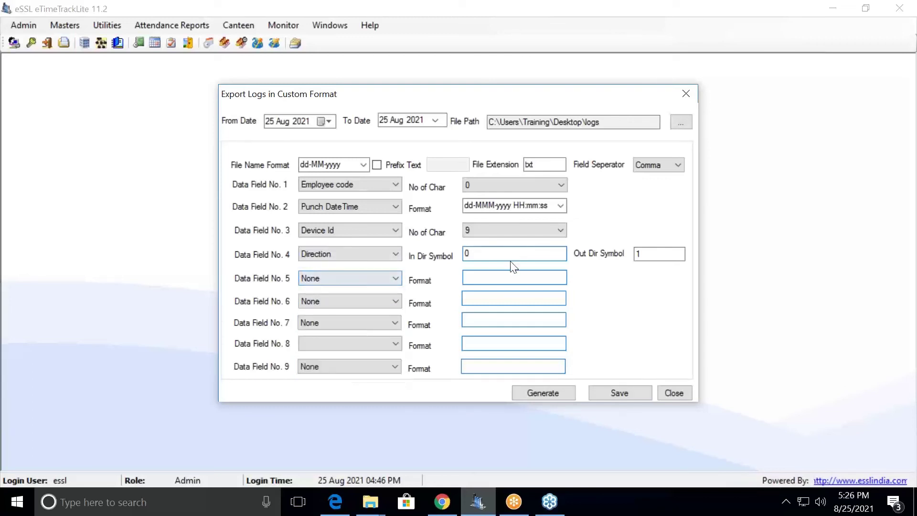
Save the custom format settings, generate the log export for 25 Aug 2021, and close the export dialog
left_click(605, 391)
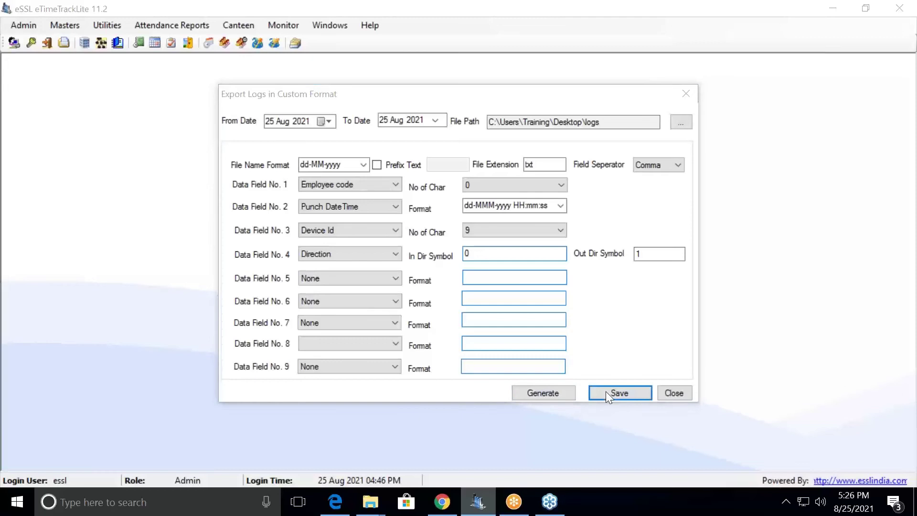
left_click(493, 301)
left_click(535, 392)
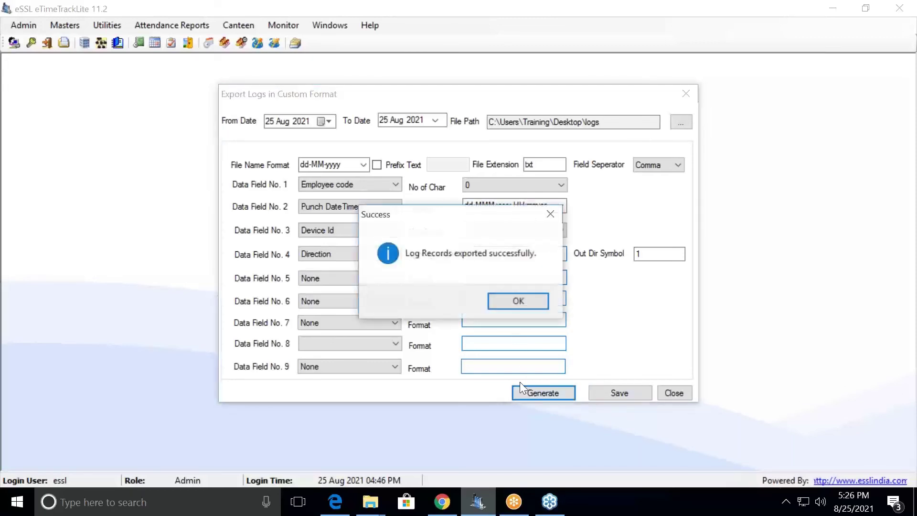
left_click(520, 301)
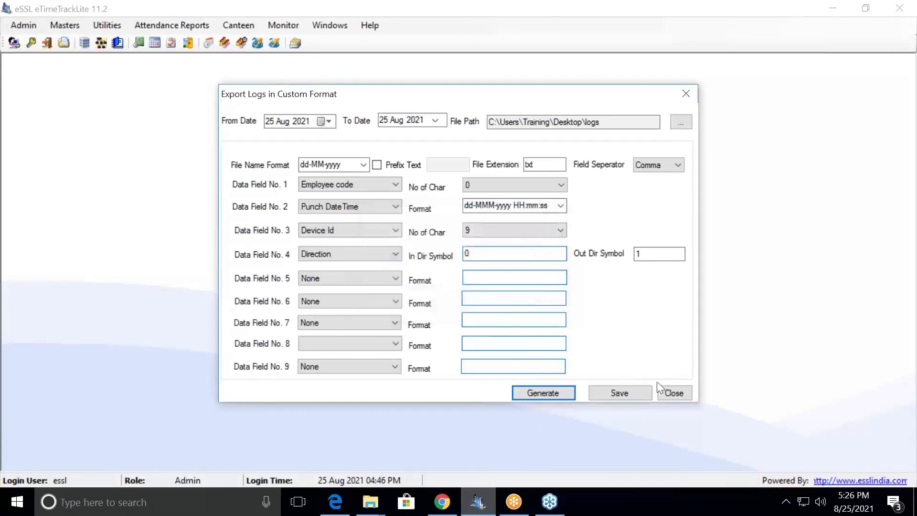
left_click(665, 392)
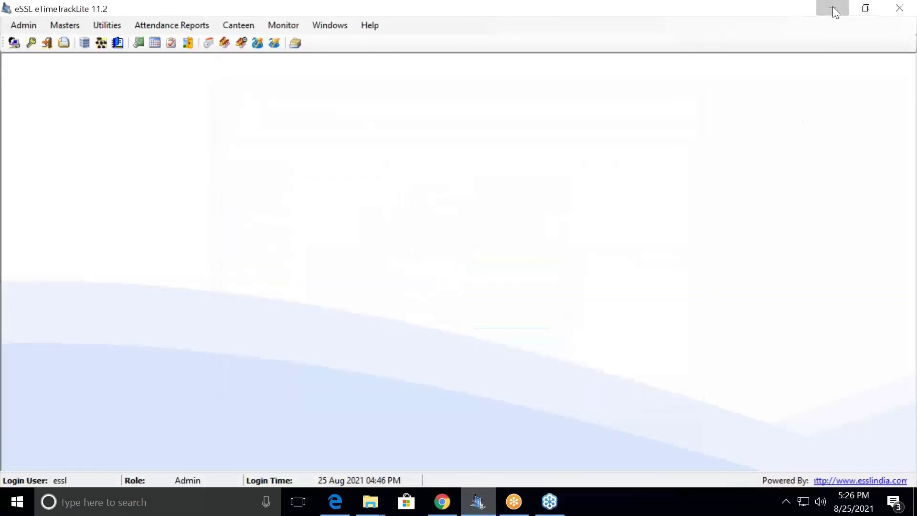
Open the exported 25-08-2021 text file from the Logs subfolder of the desktop logs folder
left_click(833, 7)
double_click(77, 206)
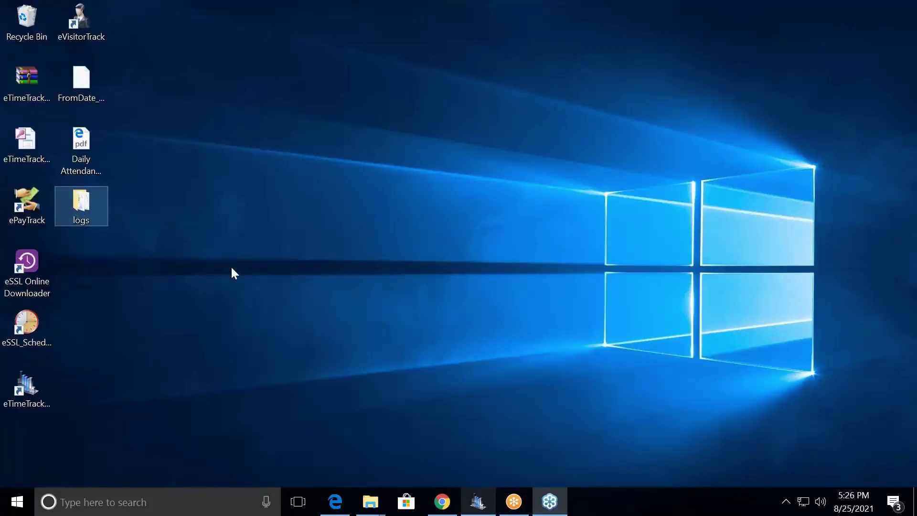
double_click(170, 91)
left_click(172, 94)
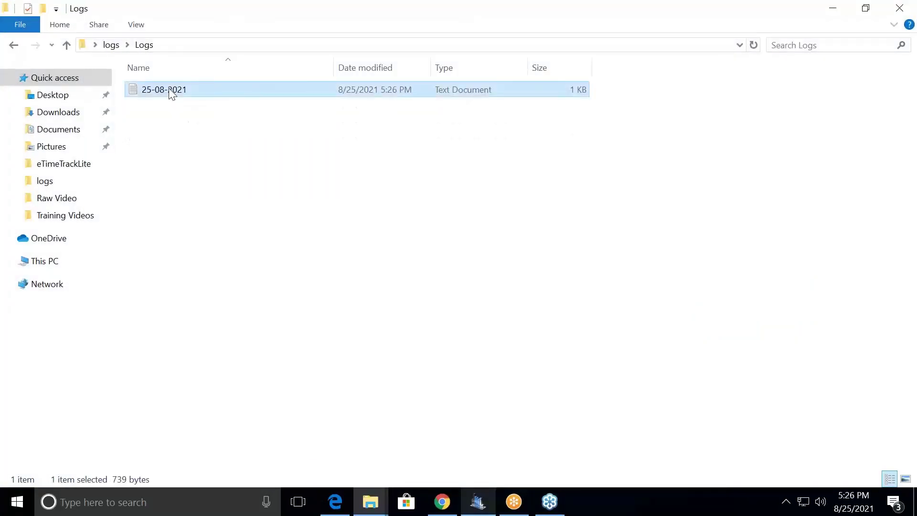
double_click(170, 91)
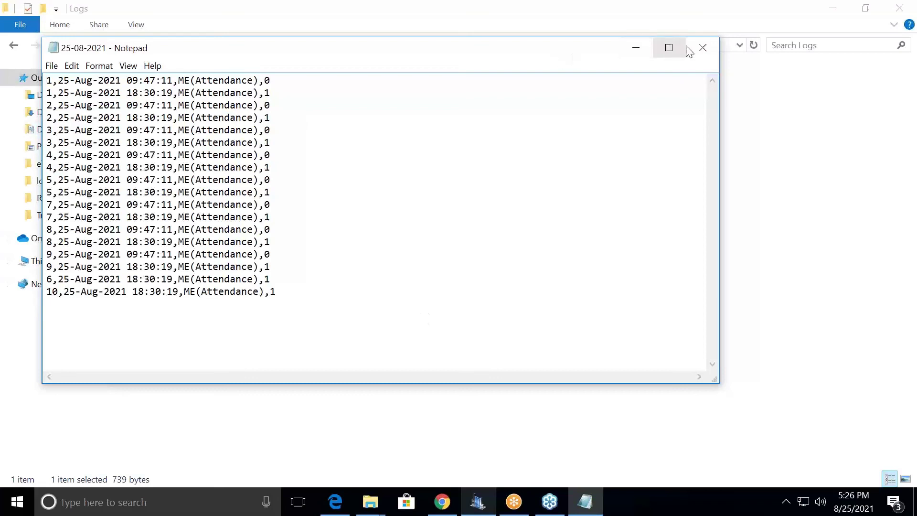
Close the exported text file, leave the Logs folder, and return to eTimeTrackLite
left_click(702, 49)
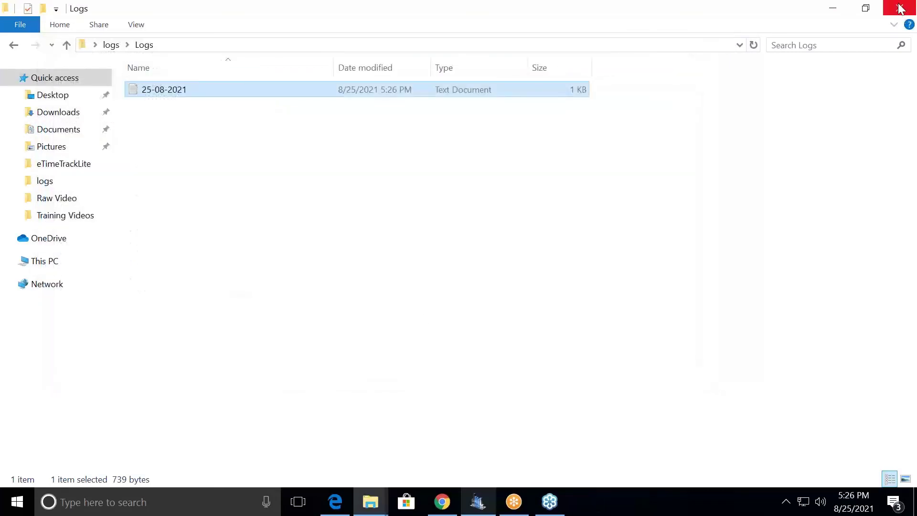
key("super+d")
mouse_move(486, 511)
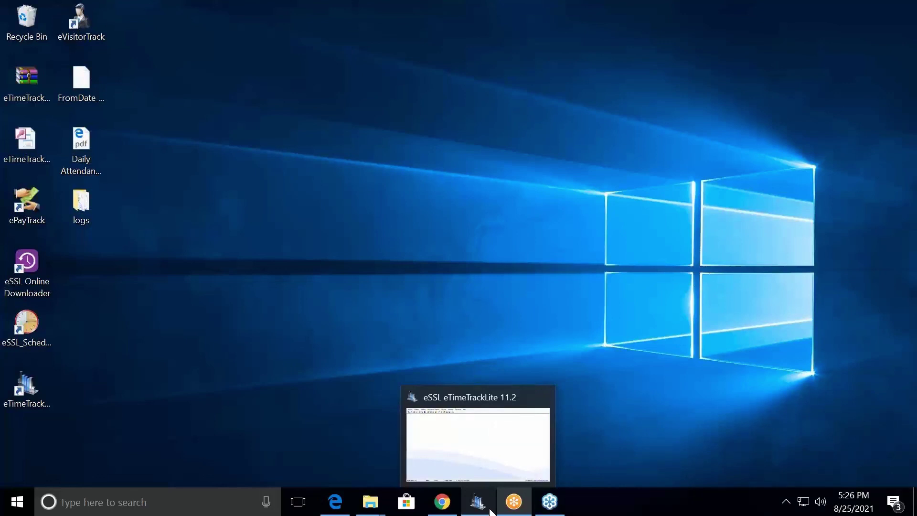
left_click(490, 510)
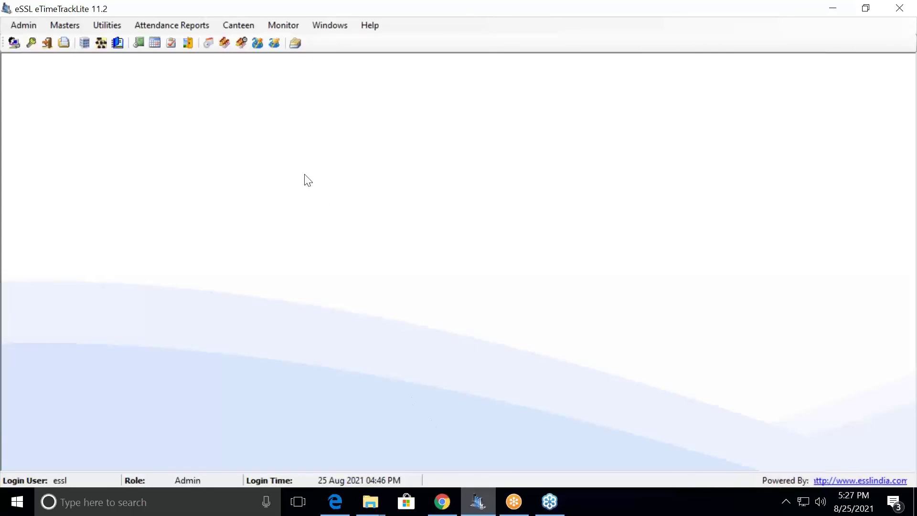
Open the SAP P10/P20 Export settings, review the date, file format and extension fields, and close them without exporting
left_click(190, 26)
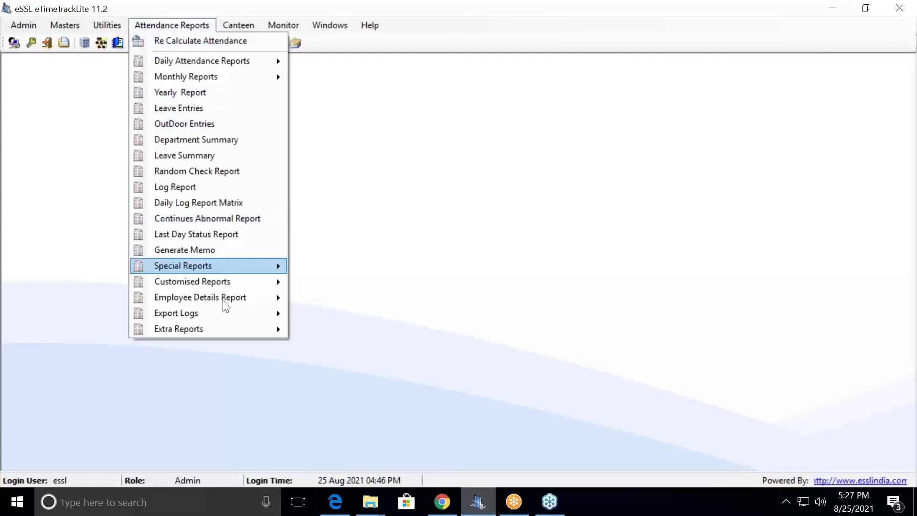
mouse_move(227, 316)
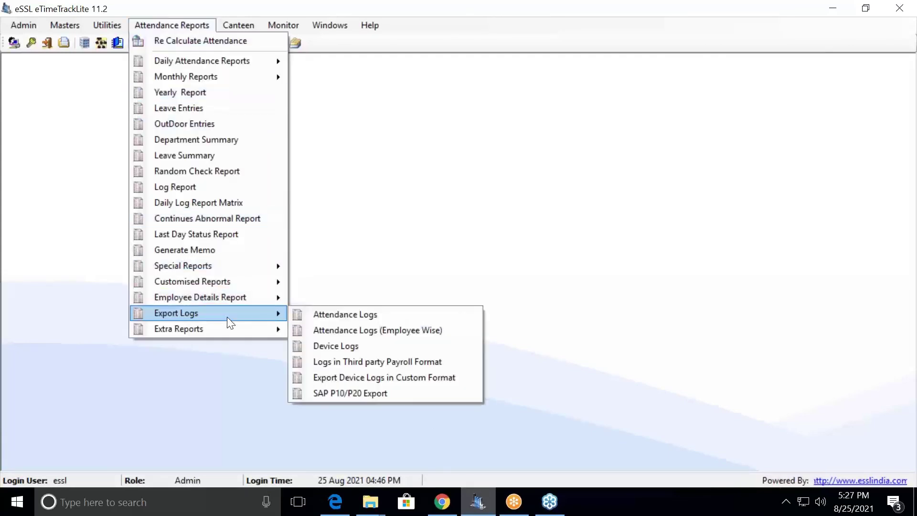
left_click(363, 395)
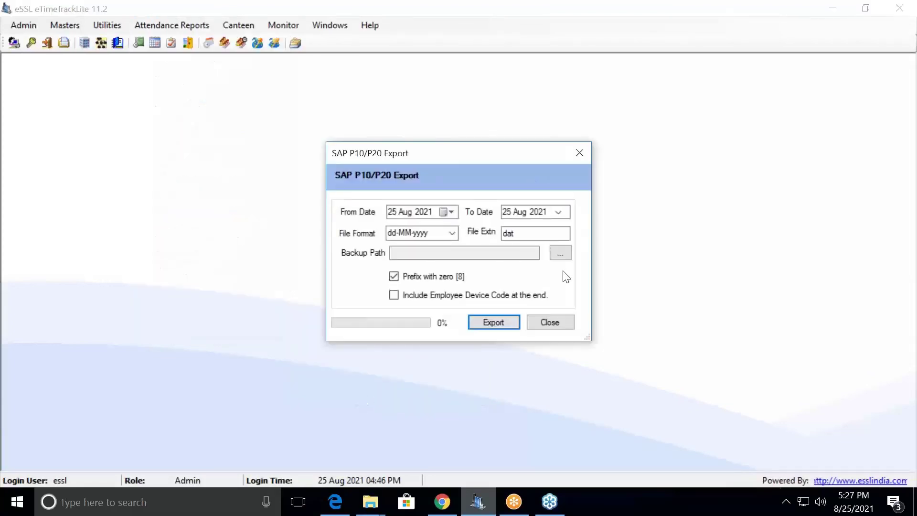
left_click(527, 234)
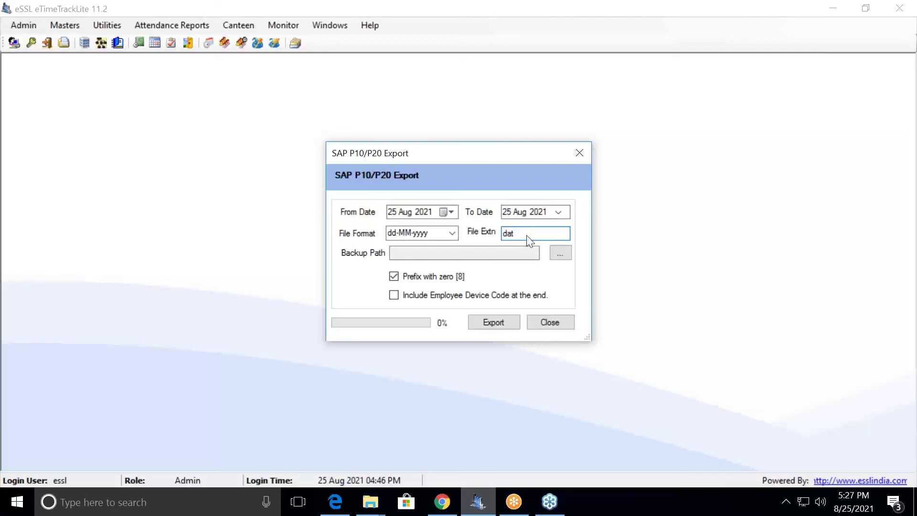
left_click(548, 323)
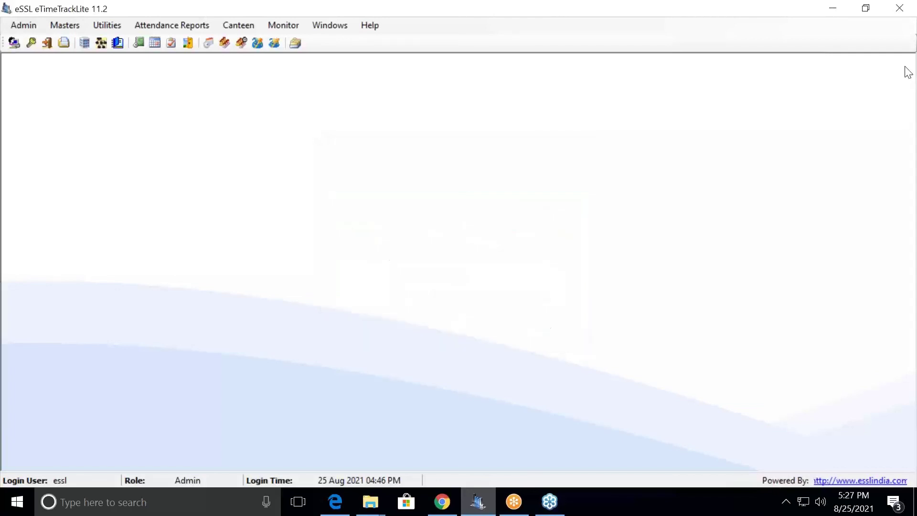